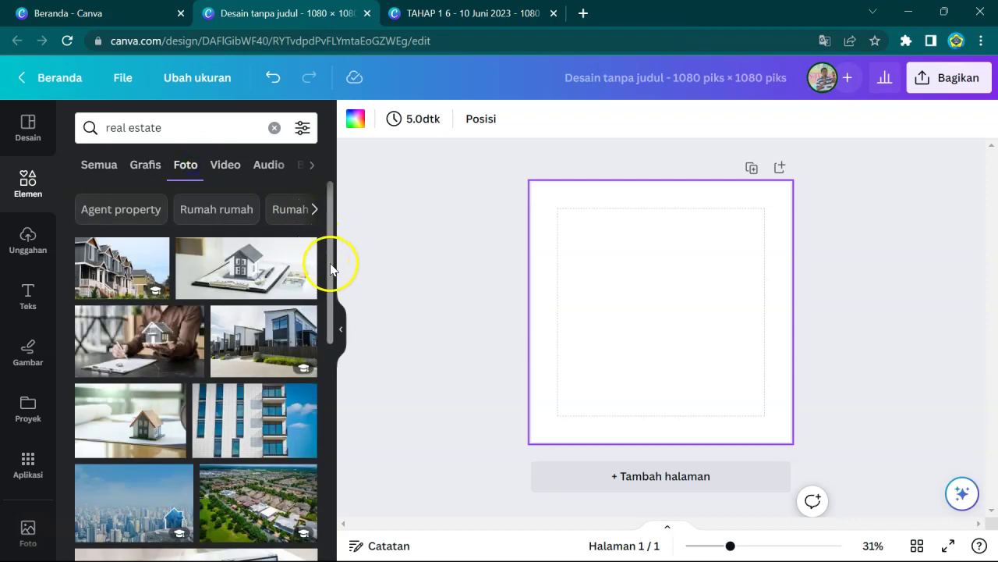
- Set the blue-lit apartment building photo from the 'real estate' results as the page background
{"action": "left_click_drag", "start_coordinate": [331, 269], "coordinate": [287, 483]}
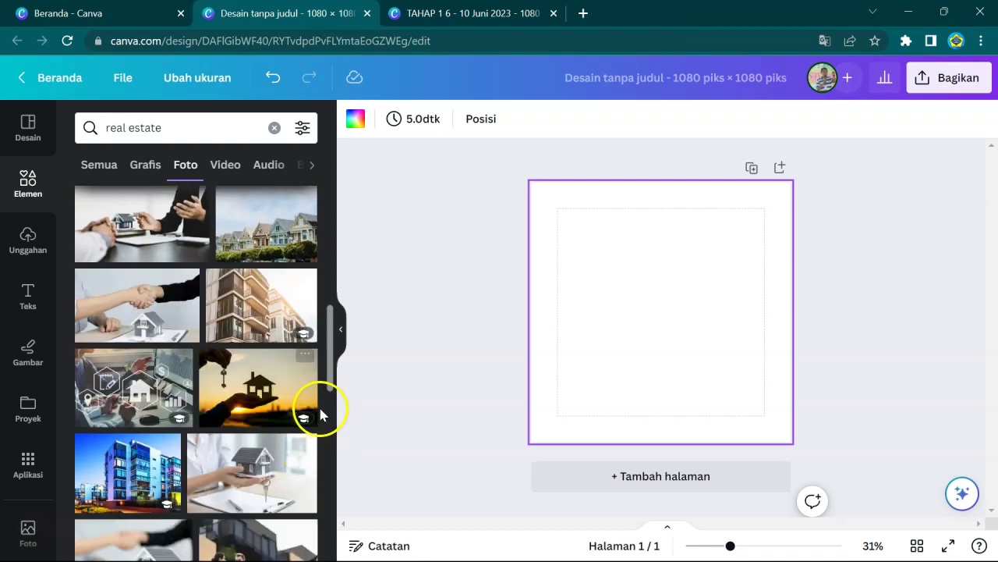
{"action": "left_click_drag", "start_coordinate": [331, 374], "coordinate": [314, 408]}
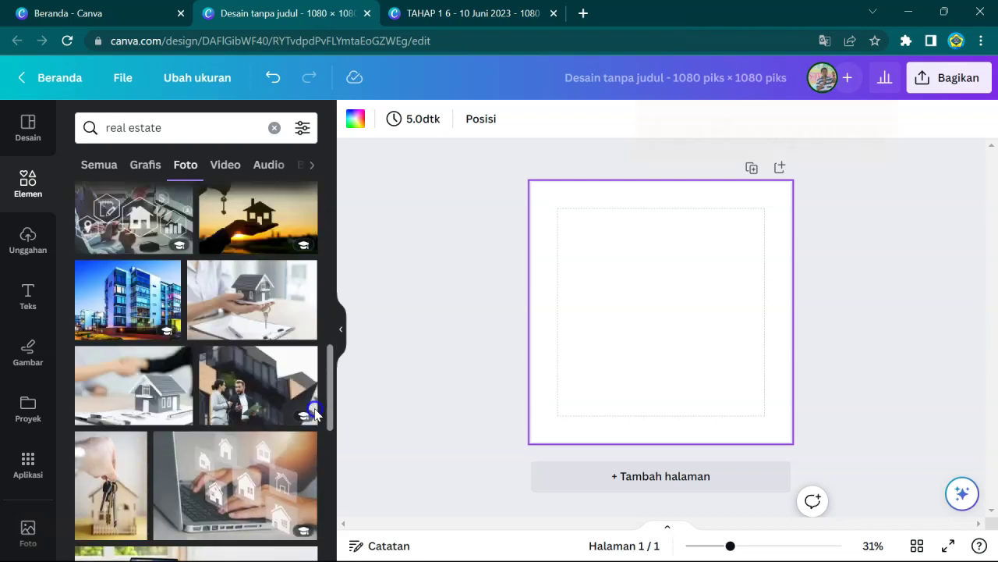
{"action": "left_click", "coordinate": [140, 279]}
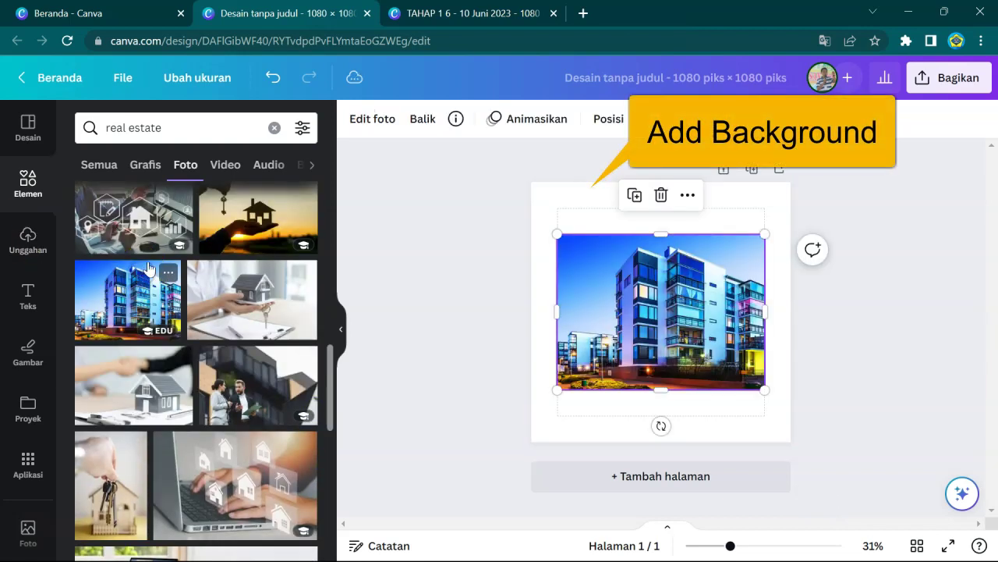
{"action": "right_click", "coordinate": [634, 285]}
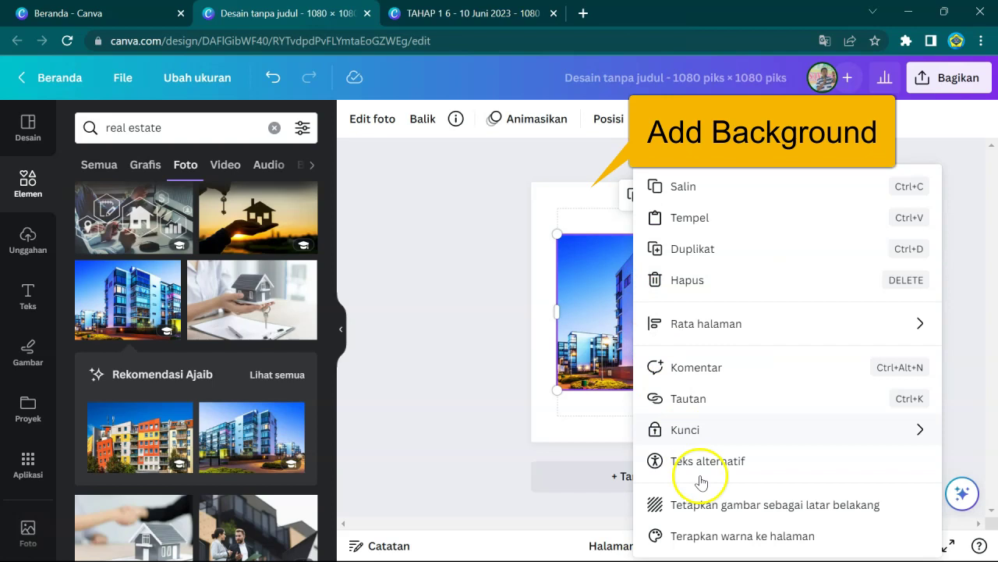
{"action": "left_click", "coordinate": [707, 501]}
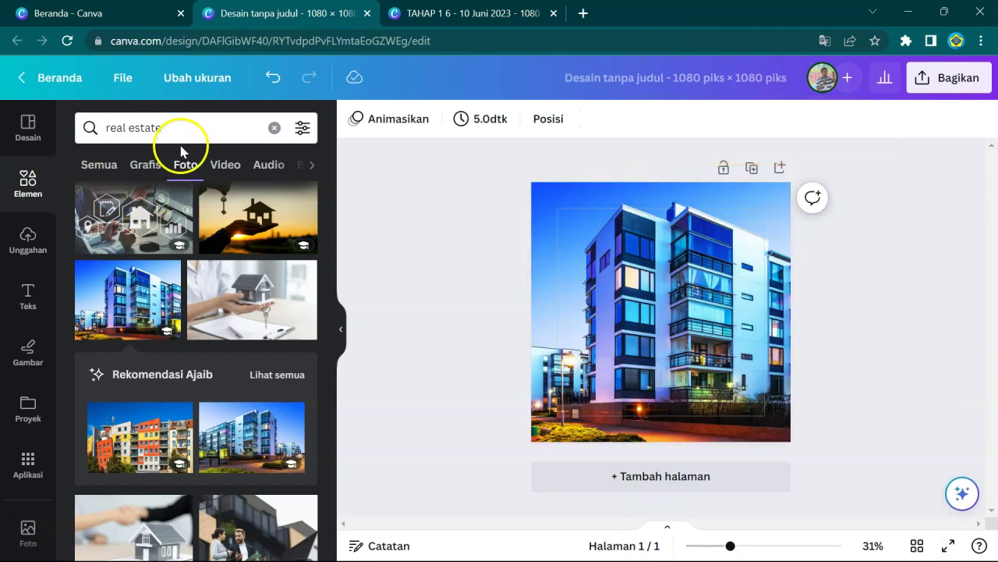
{"action": "left_click_drag", "start_coordinate": [182, 131], "coordinate": [78, 119]}
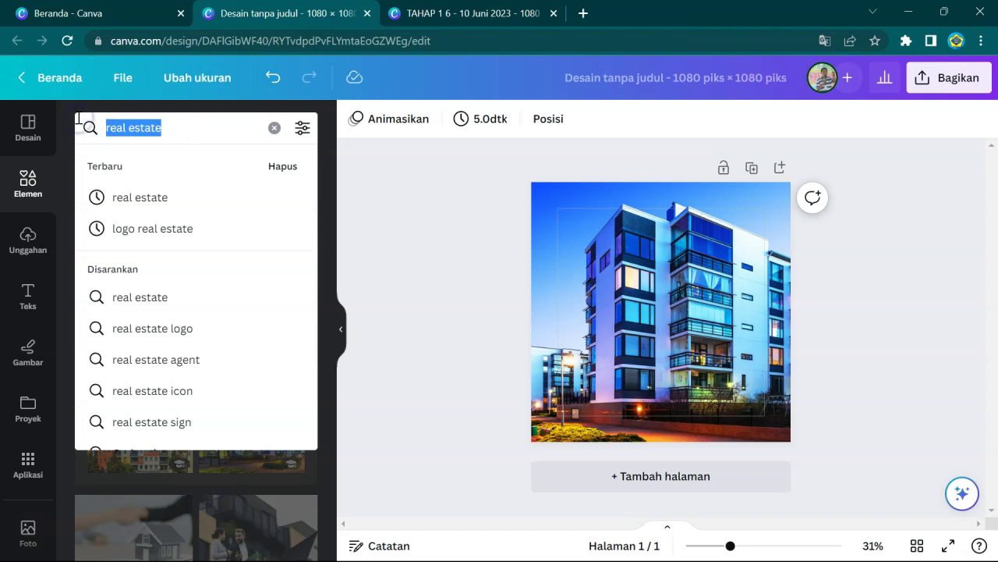
- Add the white gradient graphic from the 'white transparency' search and stretch it down the page
{"action": "type", "text": "whi"}
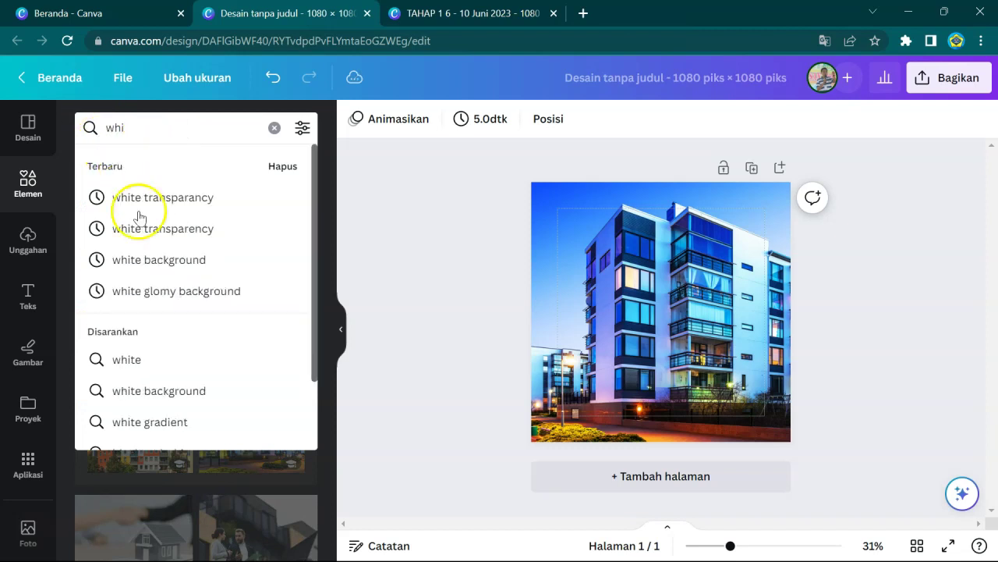
{"action": "left_click", "coordinate": [151, 197]}
{"action": "left_click", "coordinate": [153, 172]}
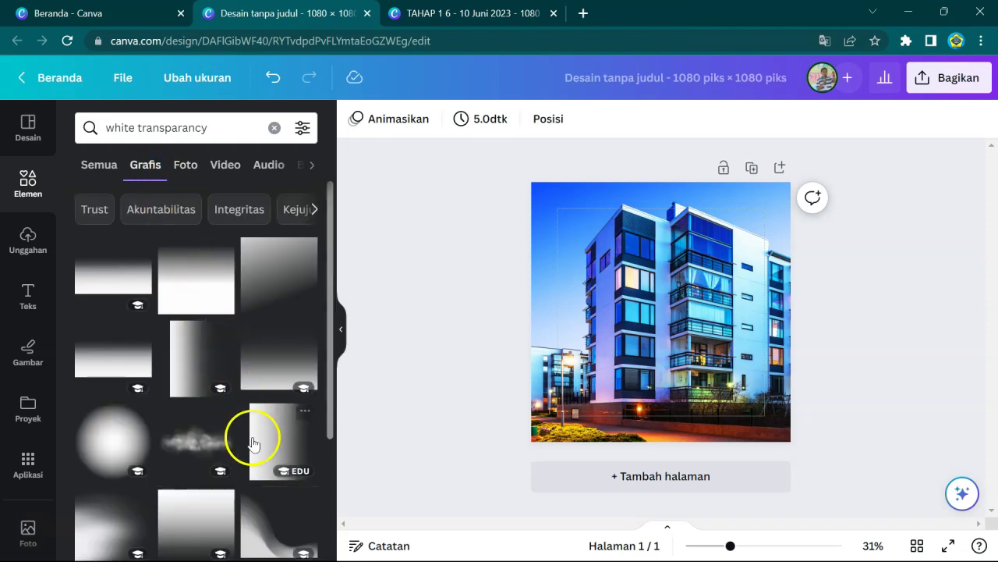
{"action": "left_click", "coordinate": [253, 441]}
{"action": "left_click_drag", "start_coordinate": [689, 279], "coordinate": [638, 247]}
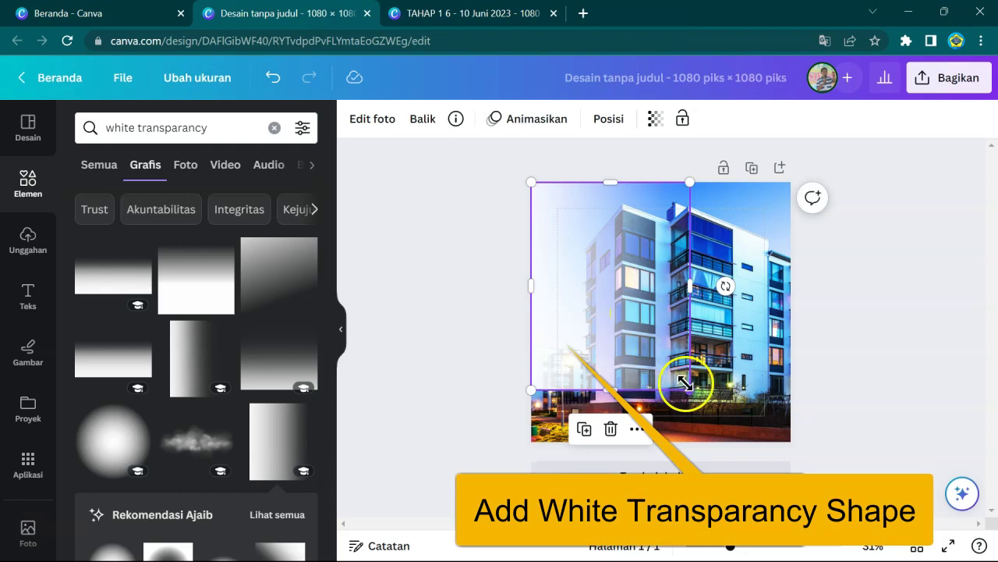
{"action": "left_click_drag", "start_coordinate": [687, 383], "coordinate": [700, 443]}
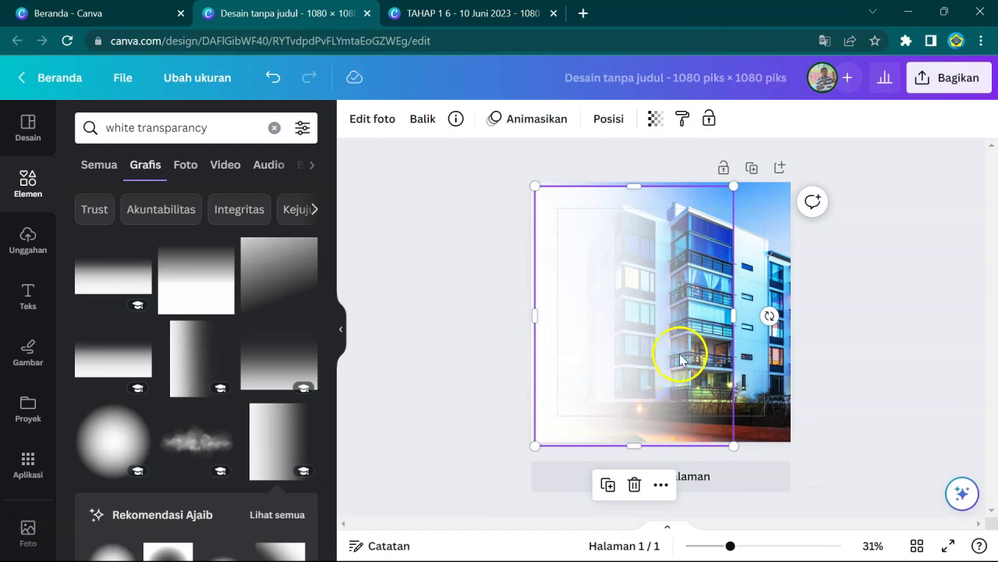
- Align the gradient with the page's left edge and resize it to cover the left half
{"action": "left_click_drag", "start_coordinate": [678, 355], "coordinate": [701, 350]}
{"action": "left_click", "coordinate": [868, 305]}
{"action": "left_click", "coordinate": [647, 251]}
{"action": "left_click_drag", "start_coordinate": [647, 252], "coordinate": [619, 245]}
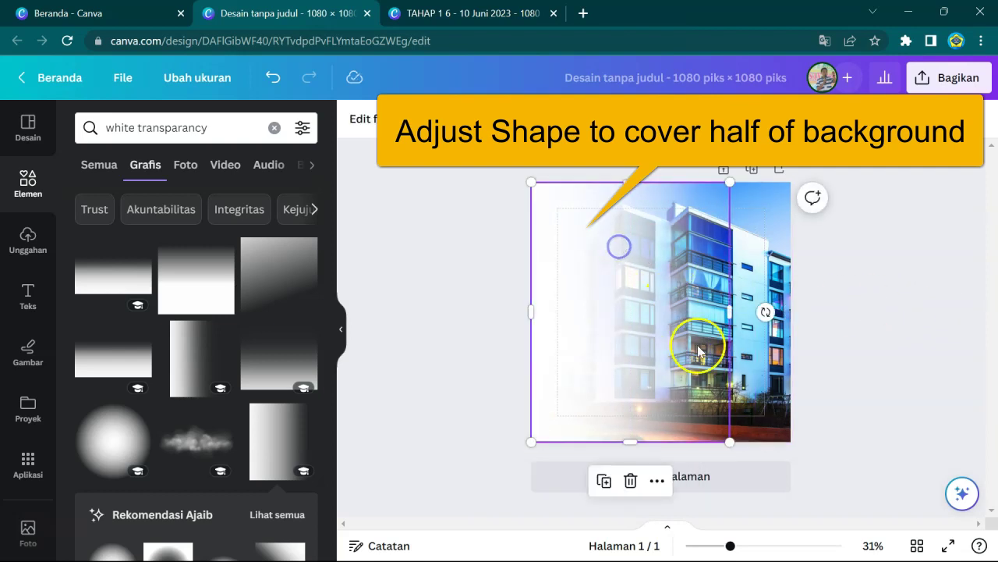
{"action": "left_click_drag", "start_coordinate": [727, 440], "coordinate": [749, 425]}
{"action": "left_click_drag", "start_coordinate": [729, 313], "coordinate": [758, 311]}
{"action": "left_click", "coordinate": [864, 272]}
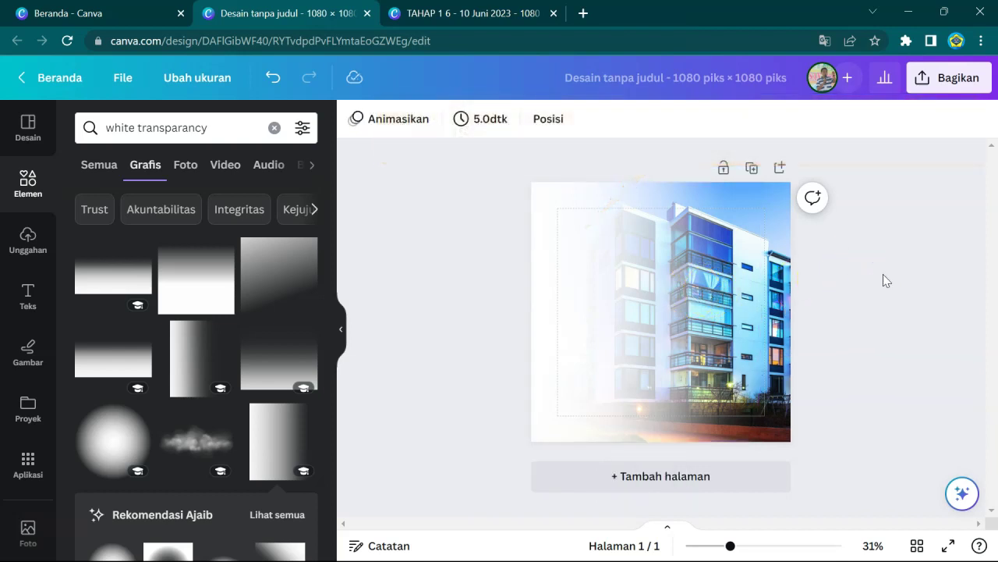
- Duplicate the white gradient with Ctrl+D to strengthen the fade
{"action": "left_click", "coordinate": [661, 306]}
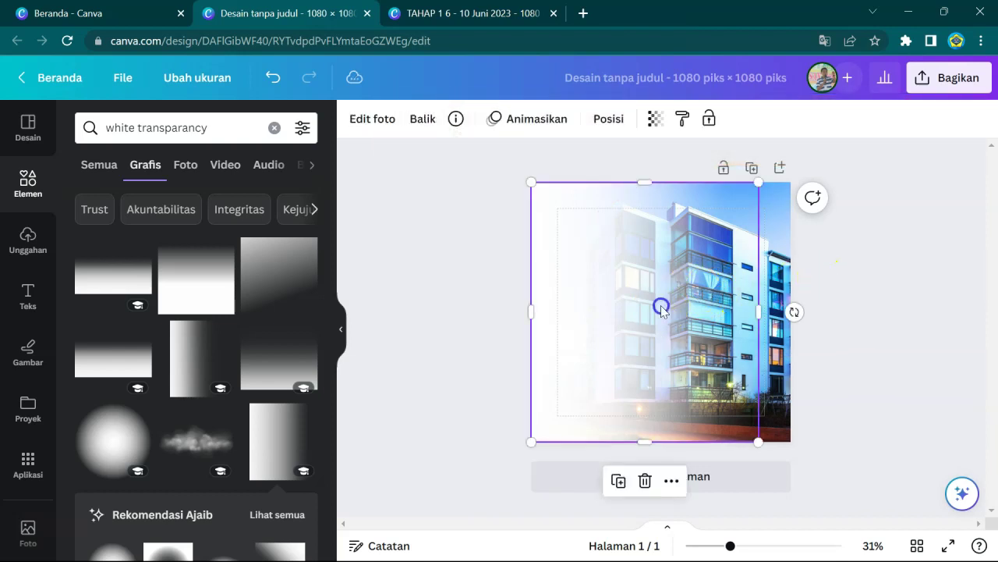
{"action": "key", "text": "ctrl+d"}
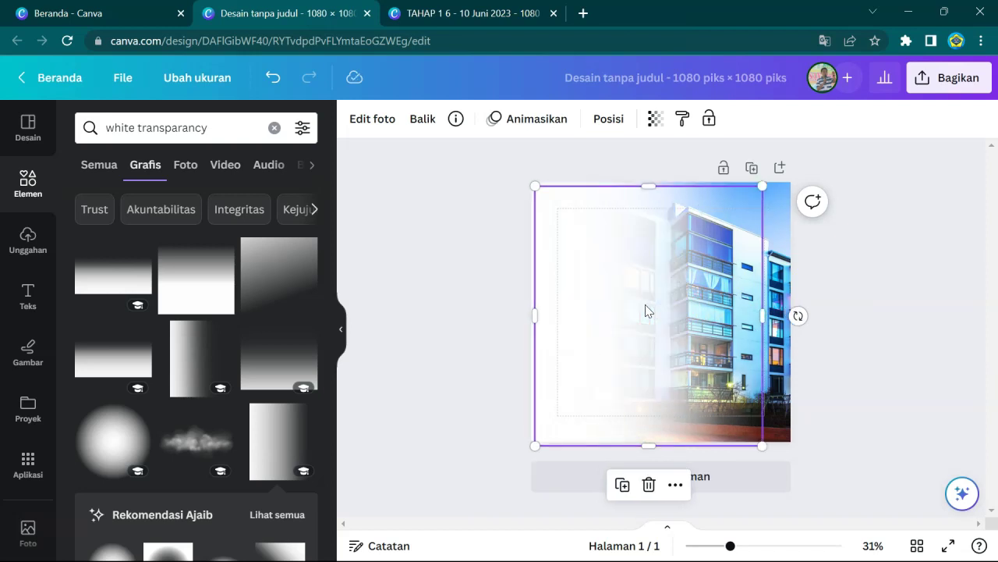
{"action": "left_click", "coordinate": [821, 292]}
{"action": "left_click", "coordinate": [764, 295]}
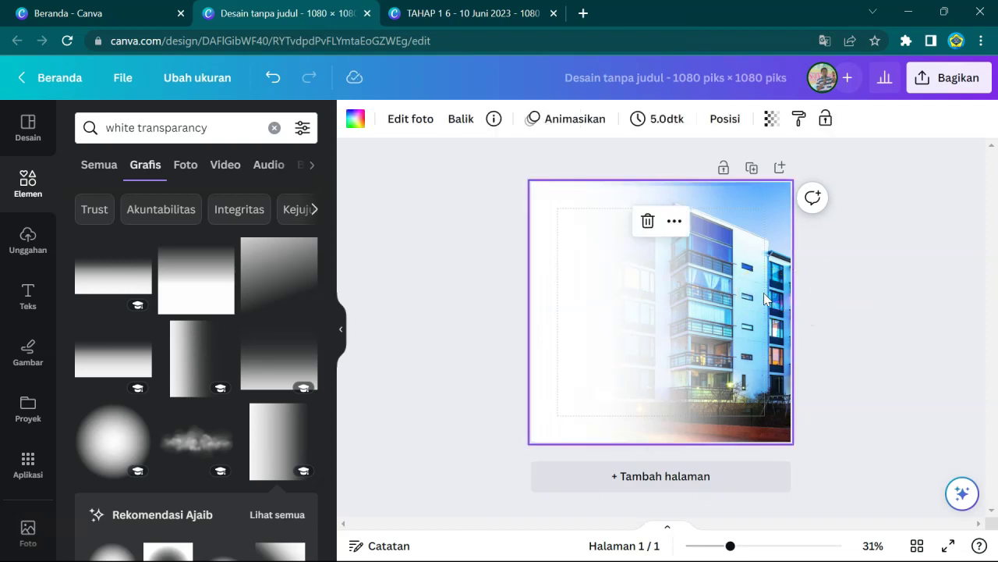
{"action": "left_click", "coordinate": [709, 263]}
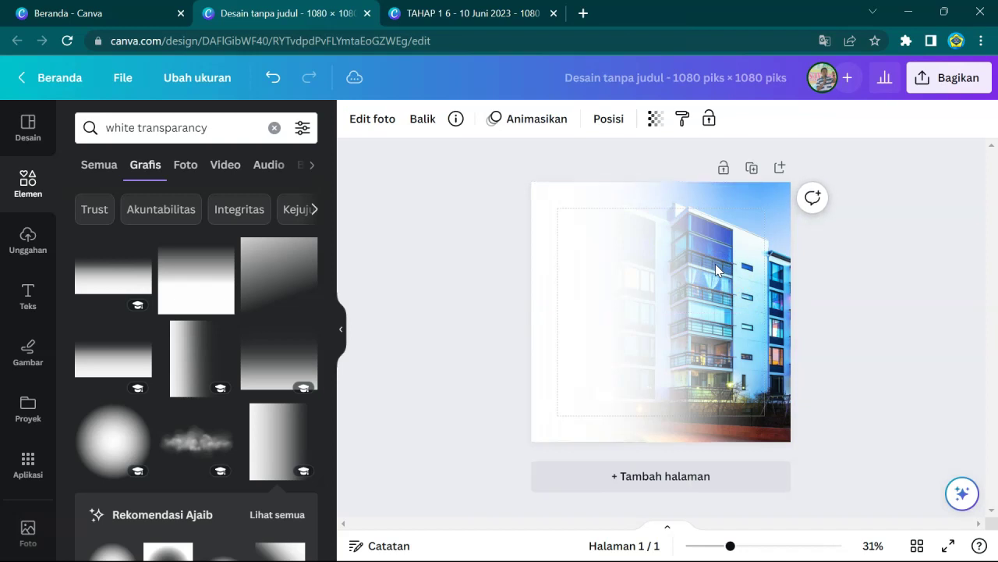
{"action": "left_click", "coordinate": [921, 308]}
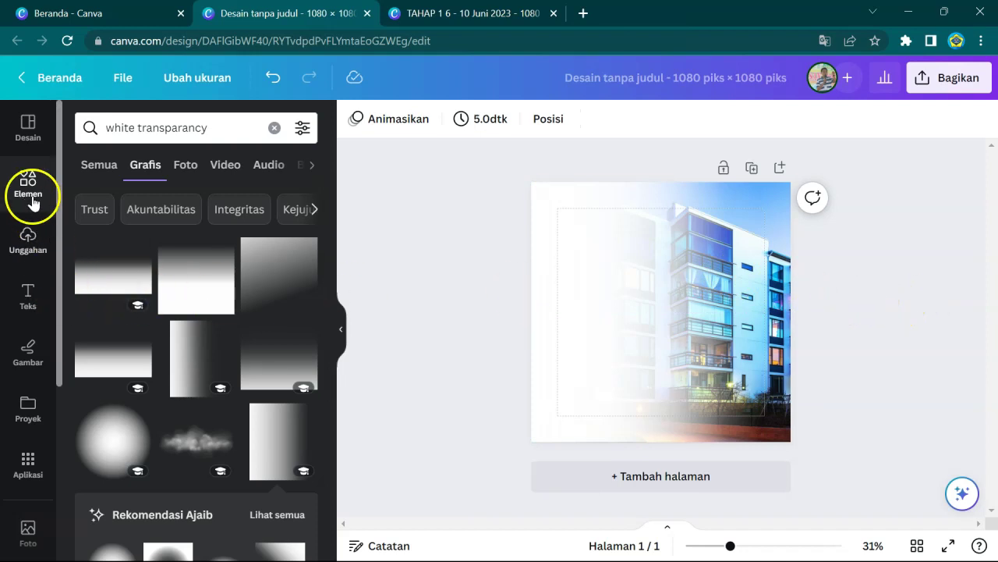
- Add the smiling grey-suited manager photo from the 'manager smile' photo results
{"action": "left_click", "coordinate": [233, 133]}
{"action": "left_click_drag", "start_coordinate": [238, 132], "coordinate": [116, 139]}
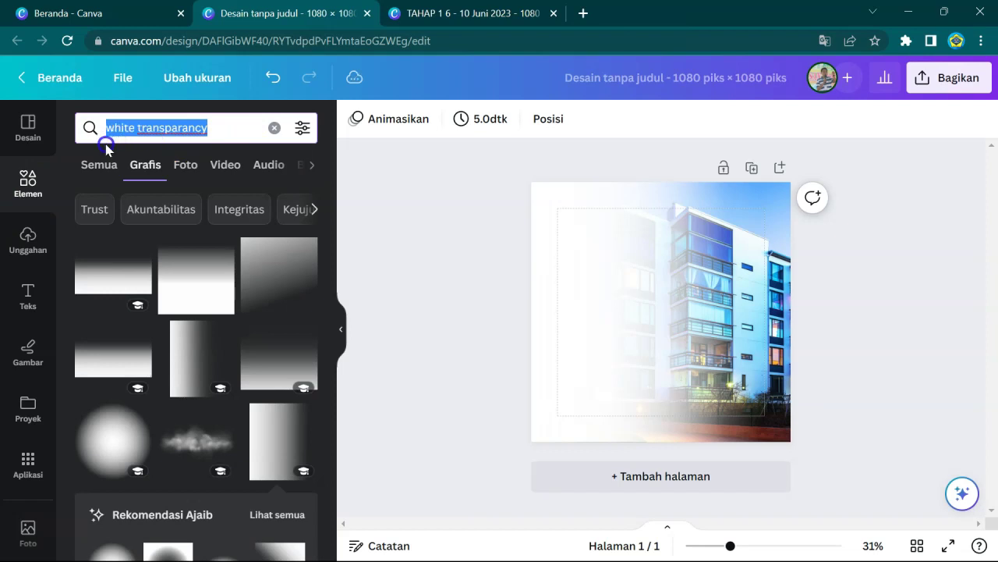
{"action": "type", "text": "manager"}
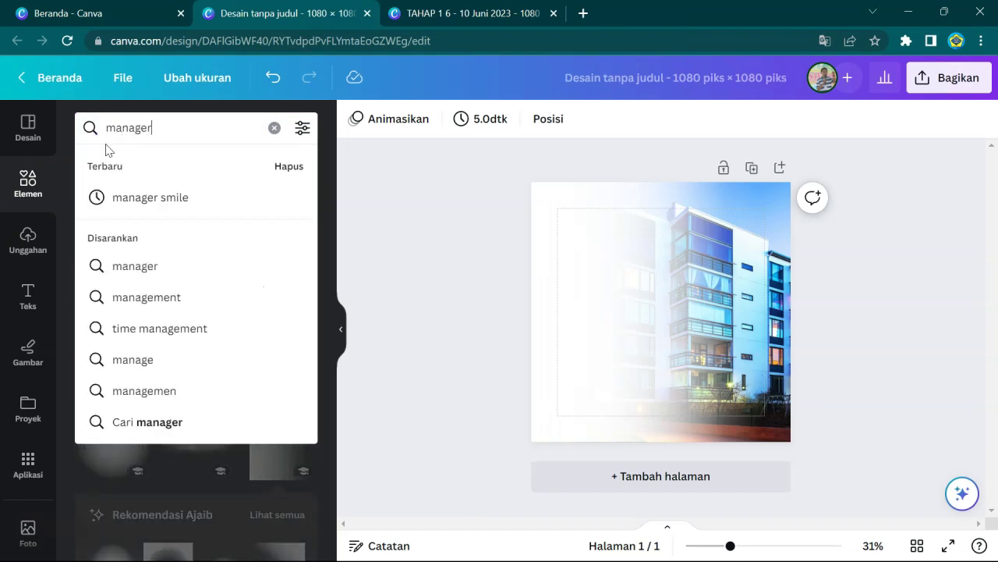
{"action": "left_click", "coordinate": [113, 191]}
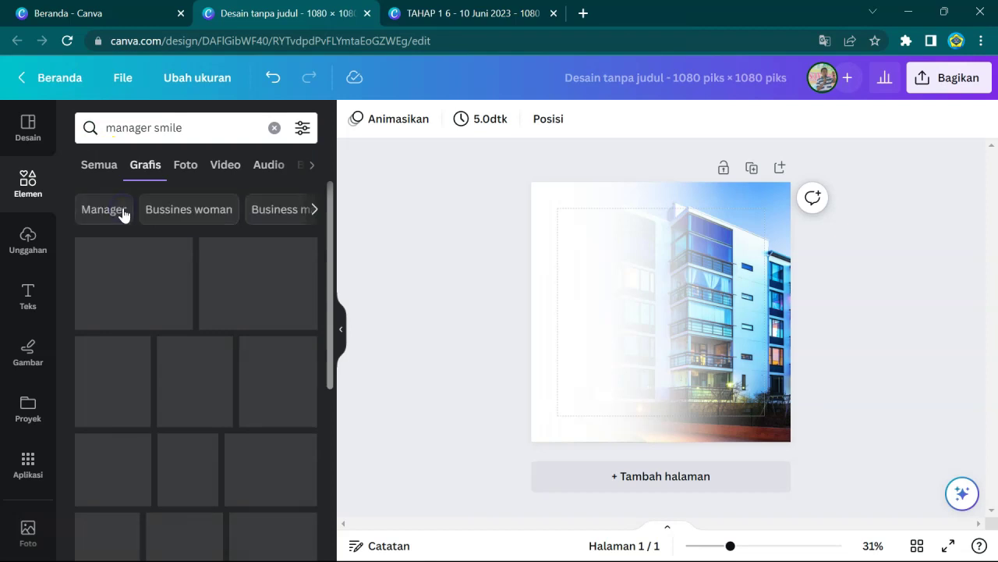
{"action": "left_click", "coordinate": [186, 166]}
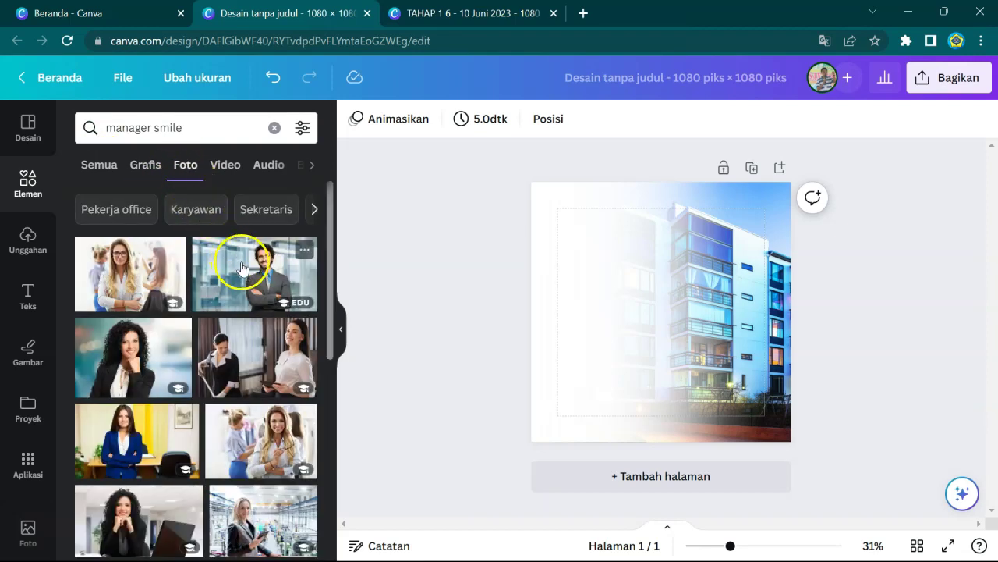
{"action": "left_click", "coordinate": [247, 271]}
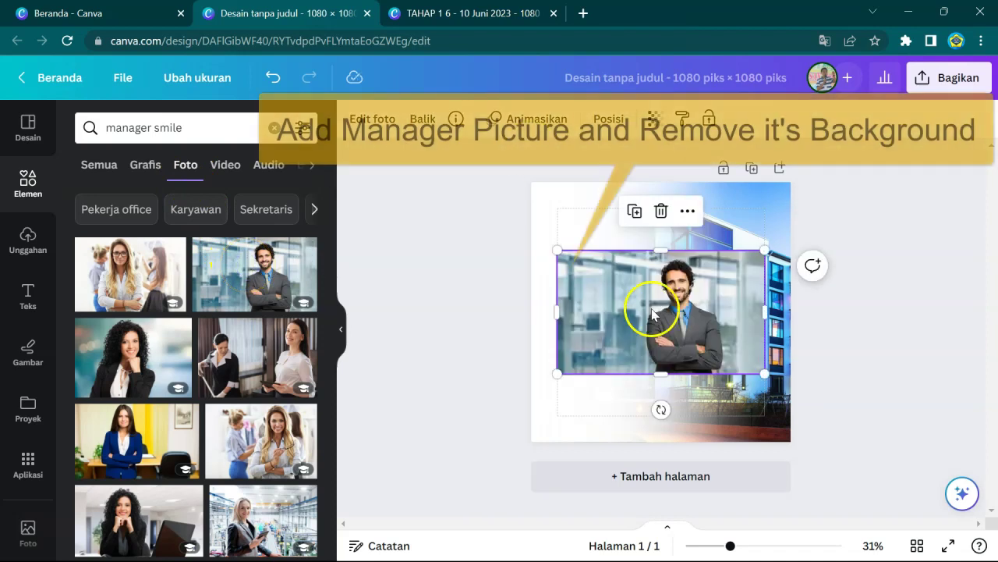
- Remove the manager photo's background, then enlarge the cut-out and raise it slightly
{"action": "left_click", "coordinate": [353, 129]}
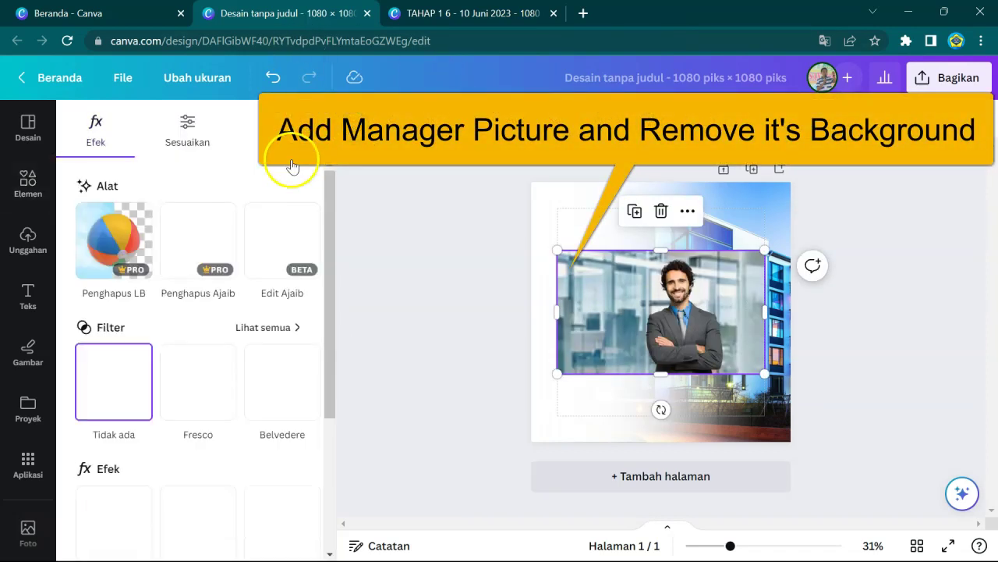
{"action": "left_click", "coordinate": [114, 234]}
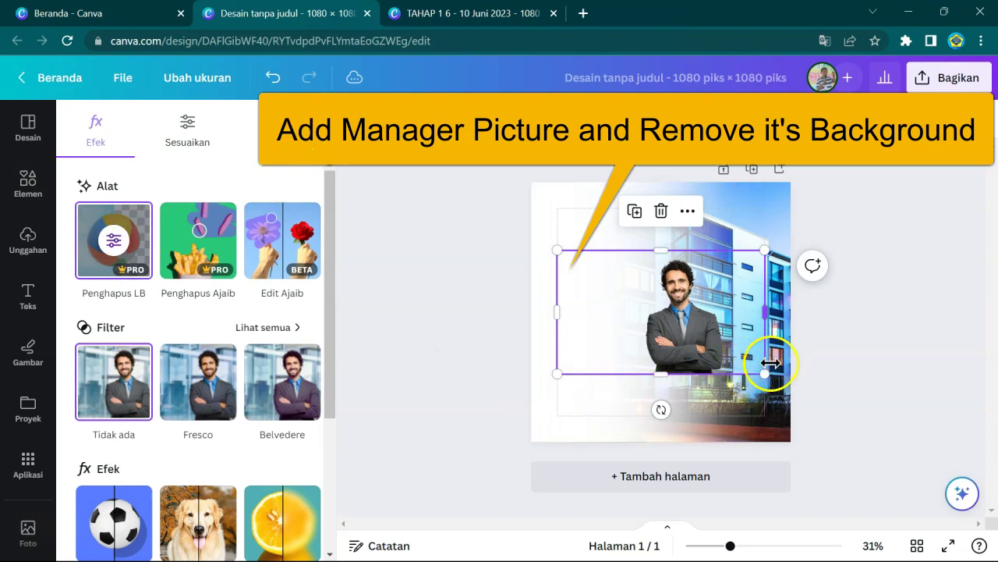
{"action": "left_click_drag", "start_coordinate": [764, 373], "coordinate": [820, 456]}
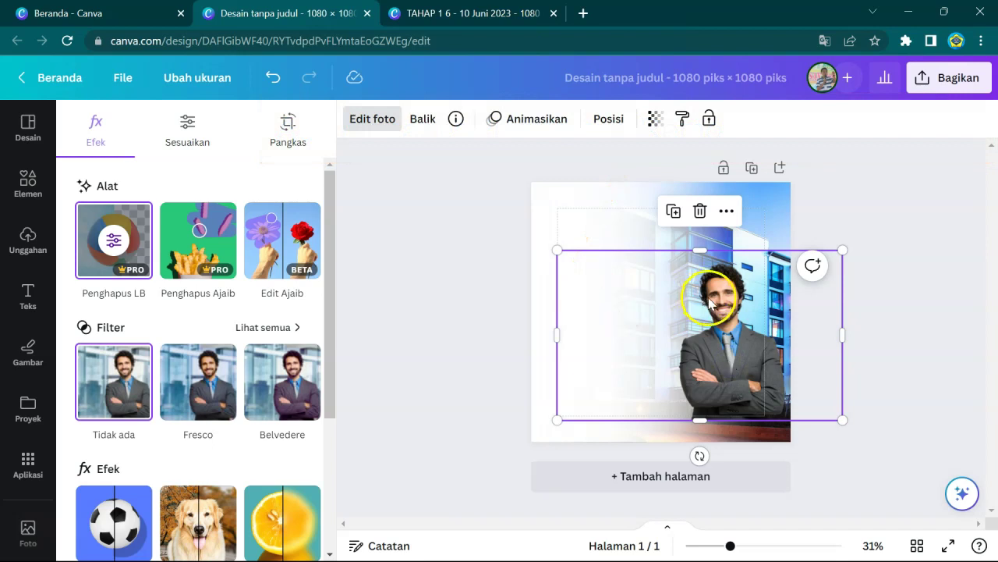
{"action": "left_click_drag", "start_coordinate": [709, 300], "coordinate": [705, 287]}
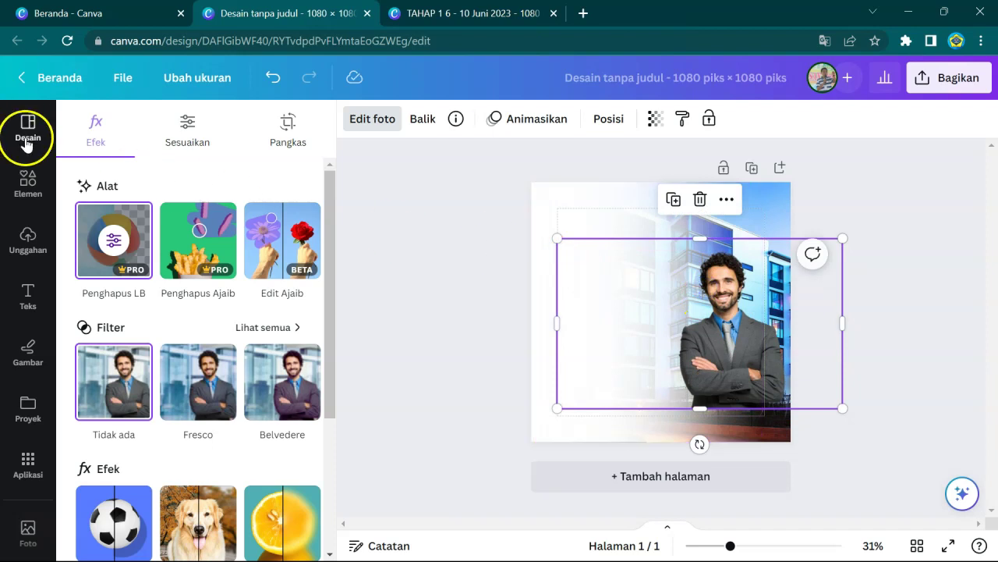
- Add a fluffy white cloud graphic from the 'cloud' Grafis results
{"action": "left_click", "coordinate": [28, 181]}
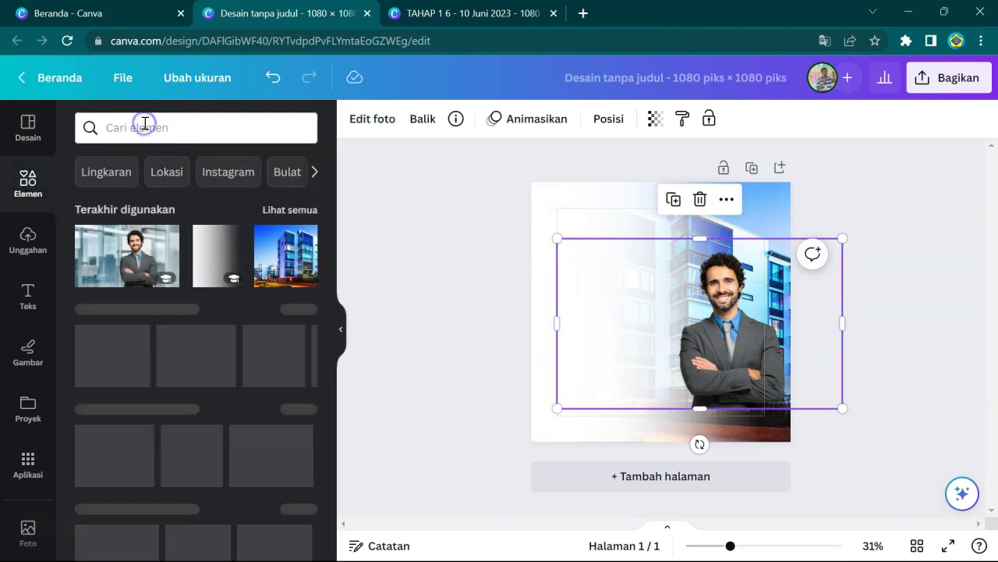
{"action": "left_click", "coordinate": [144, 125]}
{"action": "type", "text": "cloud"}
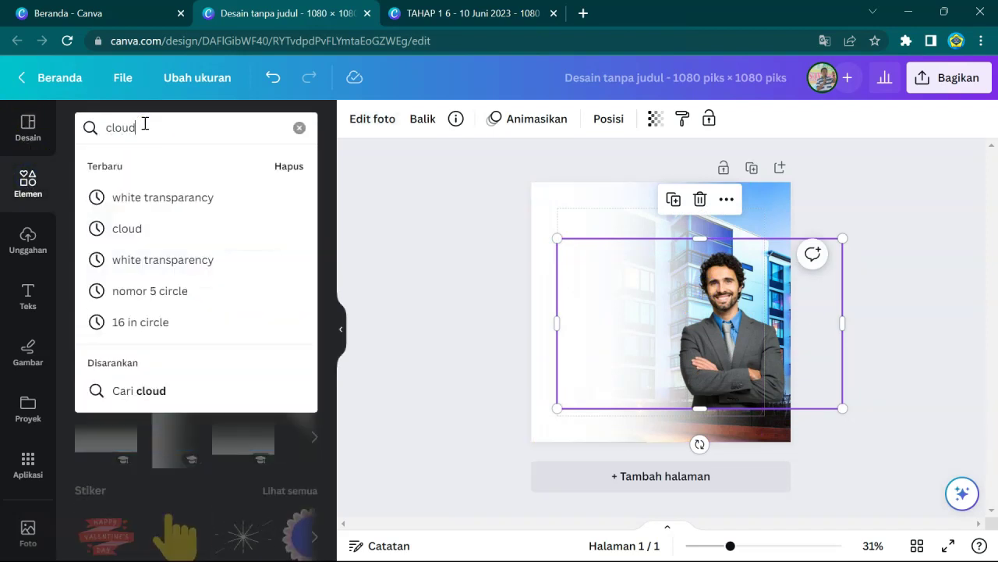
{"action": "left_click", "coordinate": [152, 196]}
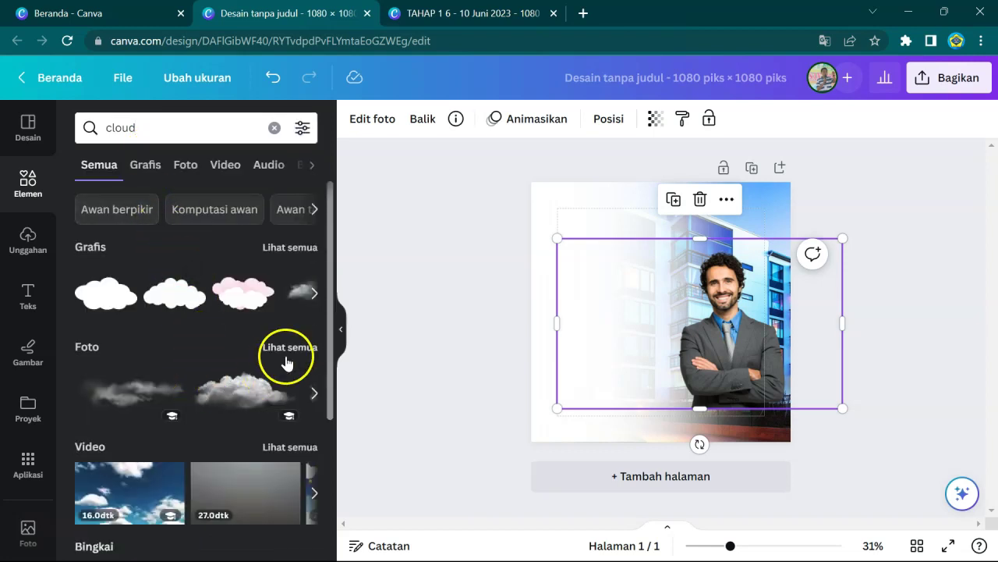
{"action": "left_click", "coordinate": [287, 351]}
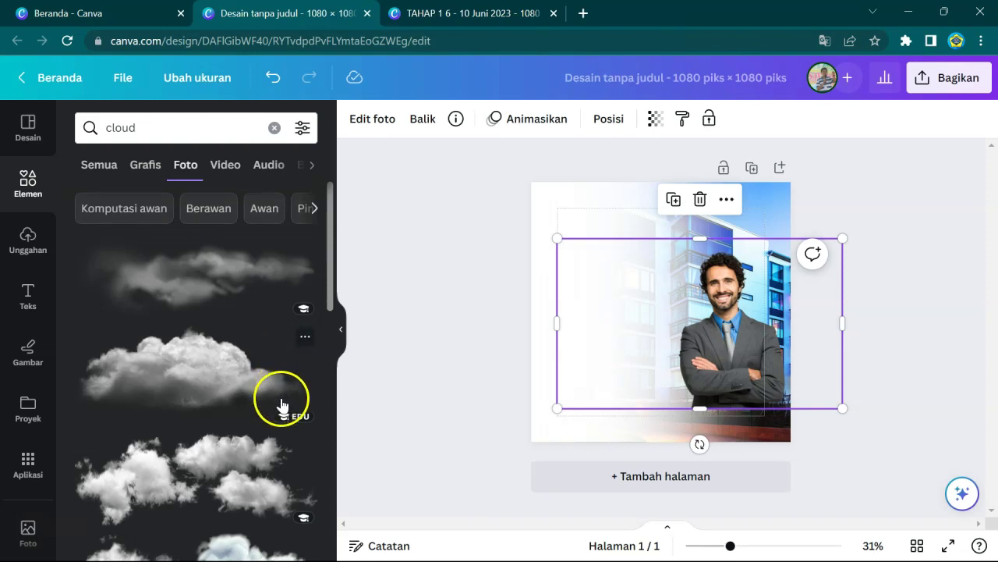
{"action": "scroll", "coordinate": [281, 402], "scroll_direction": "down", "scroll_amount": 5}
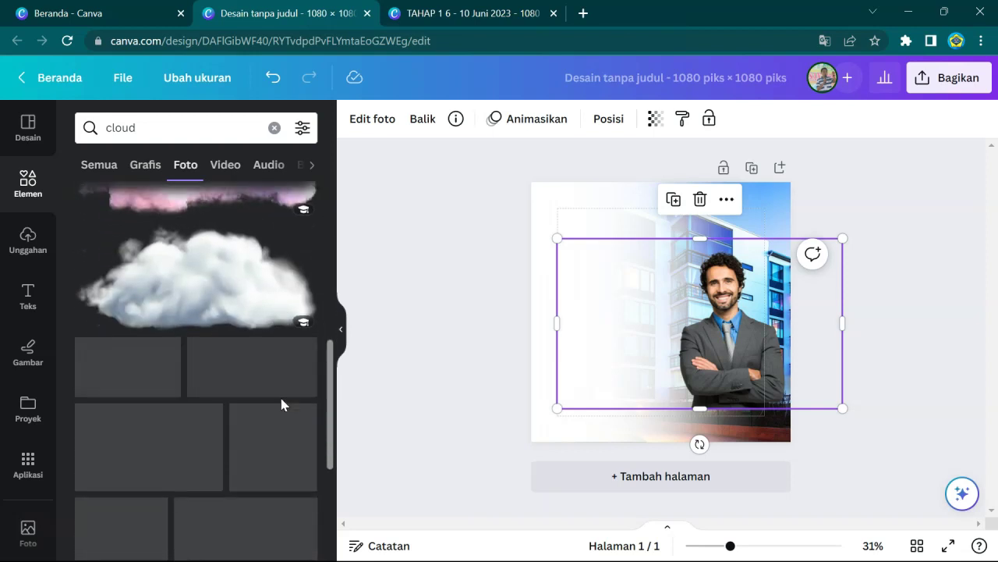
{"action": "scroll", "coordinate": [283, 404], "scroll_direction": "up", "scroll_amount": 3}
{"action": "left_click", "coordinate": [146, 164]}
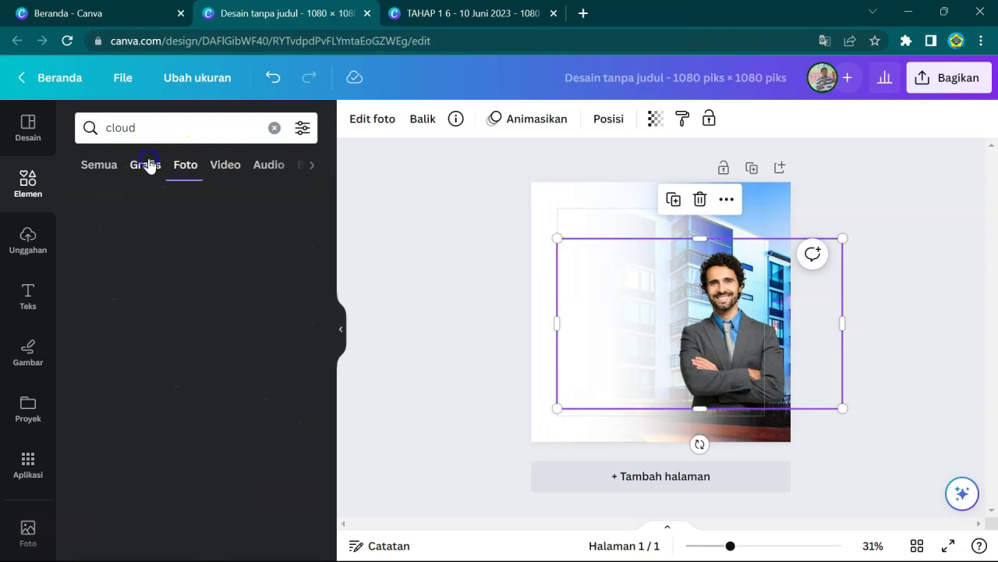
{"action": "scroll", "coordinate": [234, 278], "scroll_direction": "down", "scroll_amount": 1}
{"action": "left_click", "coordinate": [283, 285]}
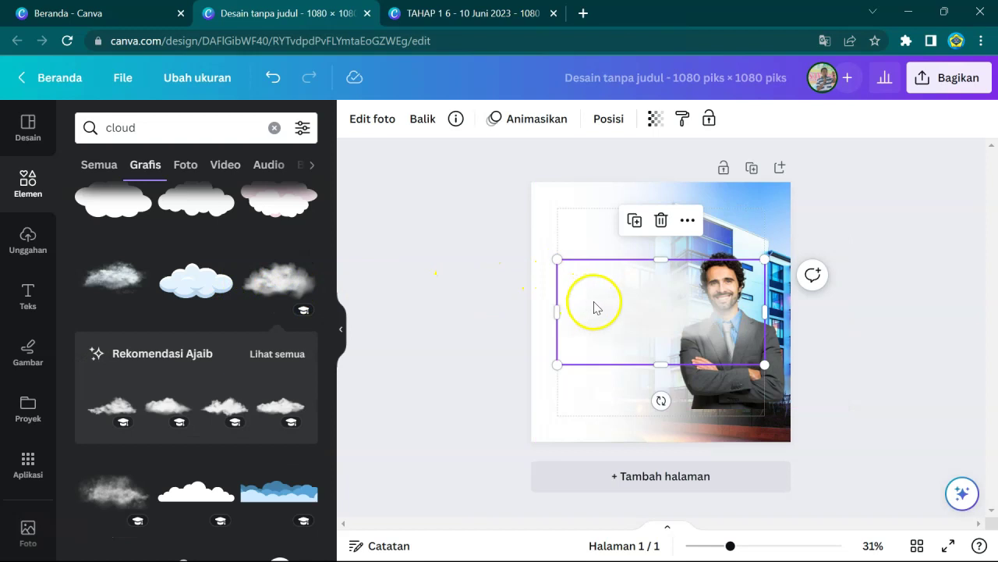
- Place the cloud over the bottom of the speaker photo and nudge the speaker up slightly
{"action": "left_click_drag", "start_coordinate": [629, 316], "coordinate": [692, 423]}
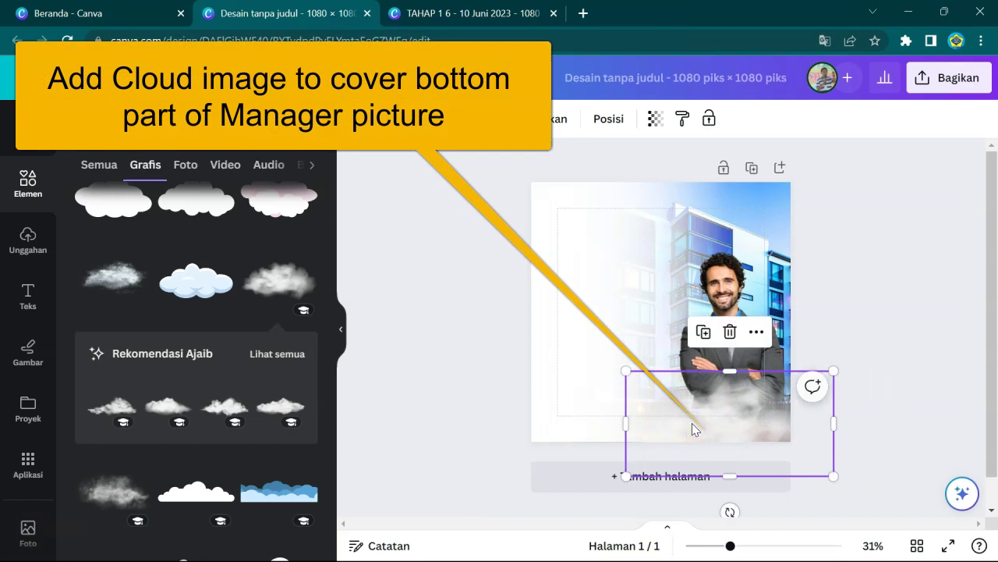
{"action": "left_click_drag", "start_coordinate": [708, 427], "coordinate": [741, 419]}
{"action": "left_click", "coordinate": [720, 291]}
{"action": "left_click_drag", "start_coordinate": [719, 291], "coordinate": [719, 286]}
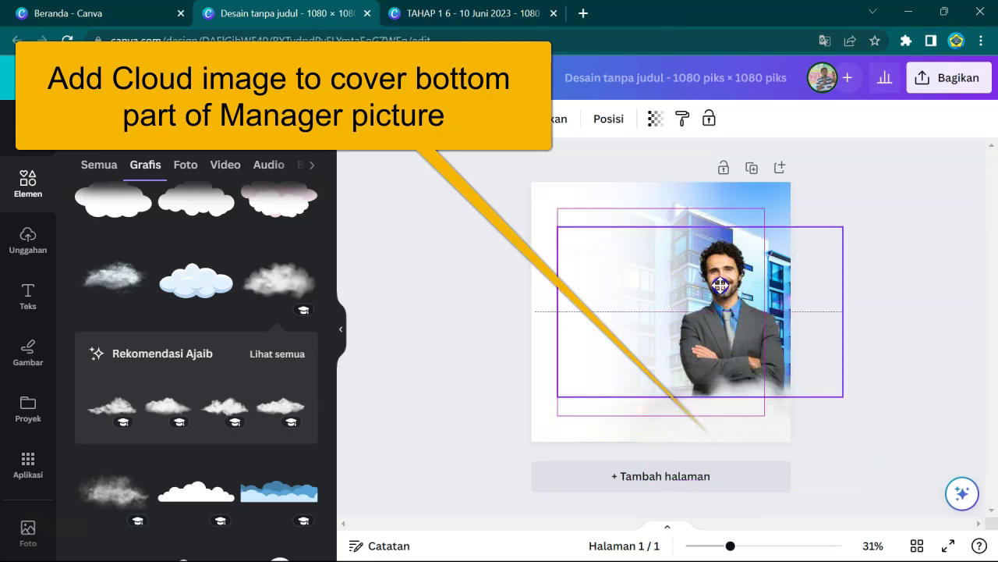
{"action": "left_click", "coordinate": [930, 290]}
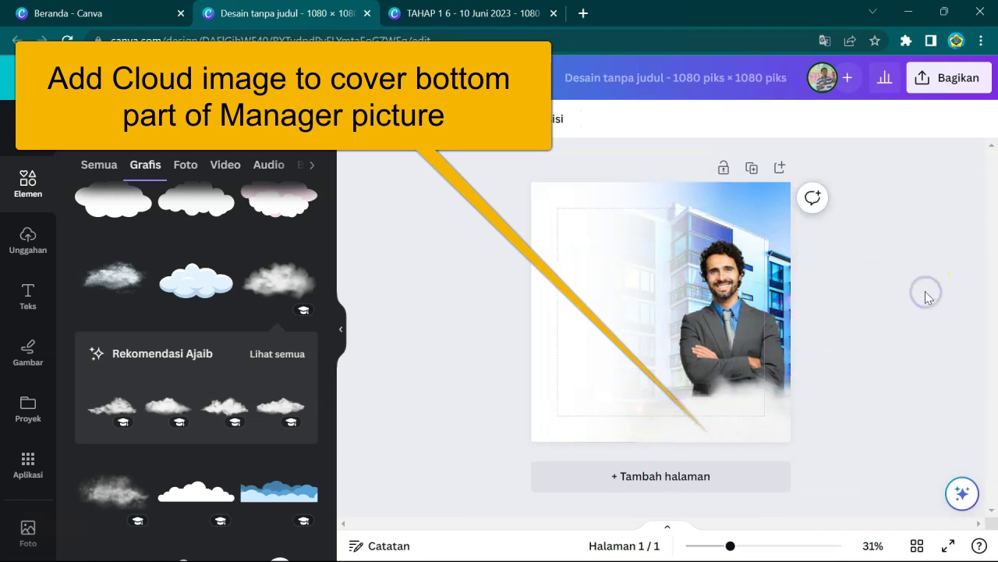
{"action": "left_click", "coordinate": [660, 350]}
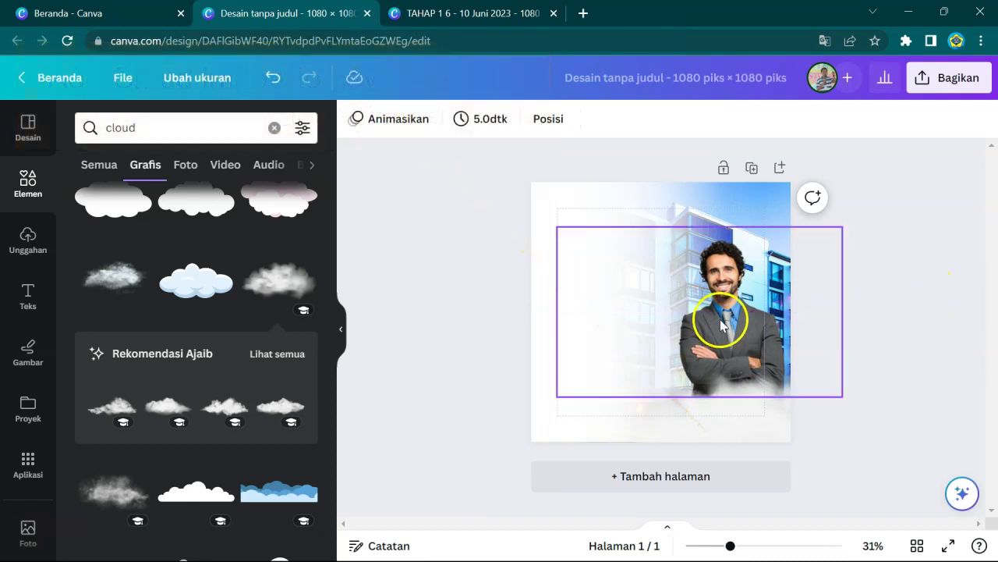
{"action": "left_click", "coordinate": [915, 265]}
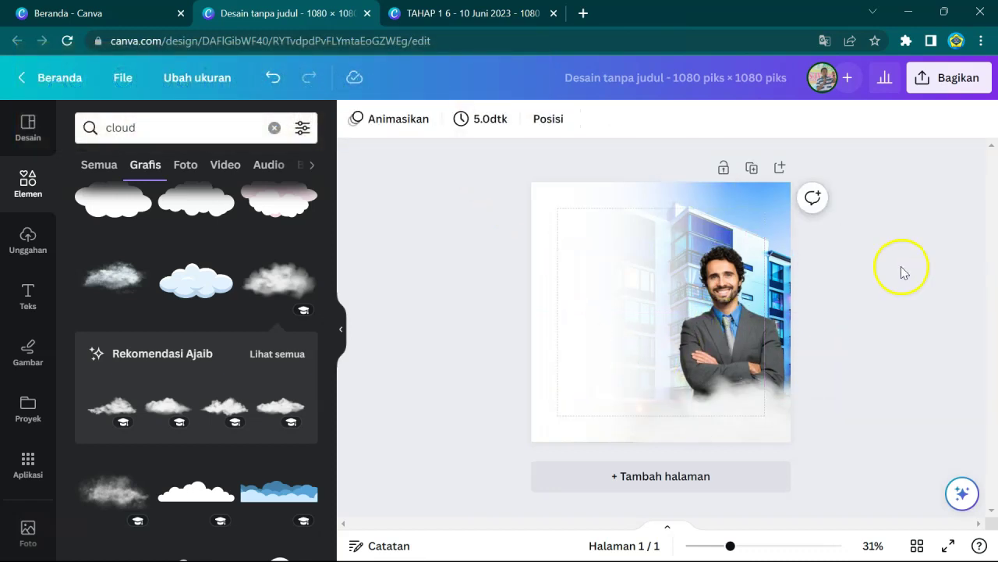
- Place the blue house logo from the 'logo real estate' search, shrunk, in the top-left corner
{"action": "left_click", "coordinate": [162, 121]}
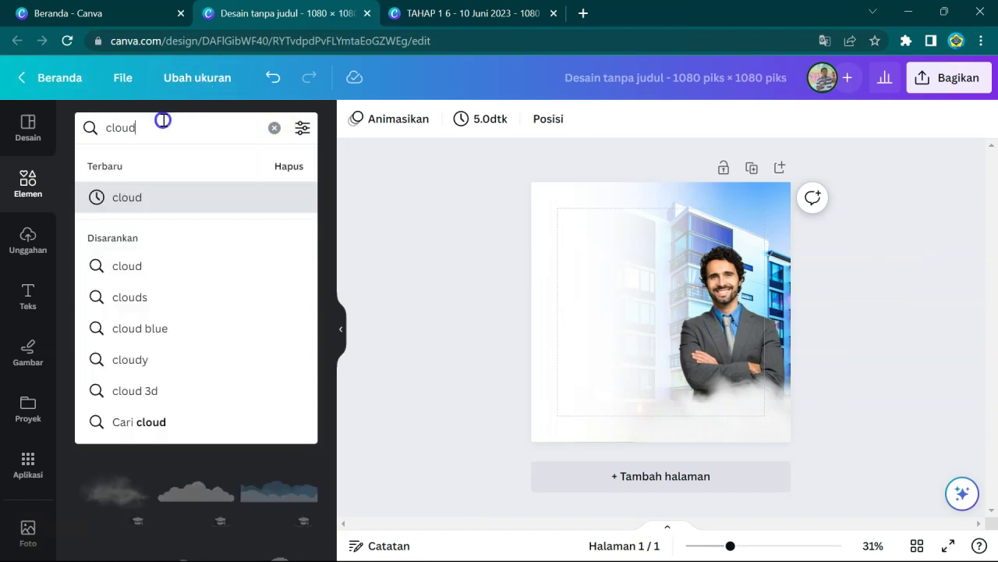
{"action": "type", "text": "logo"}
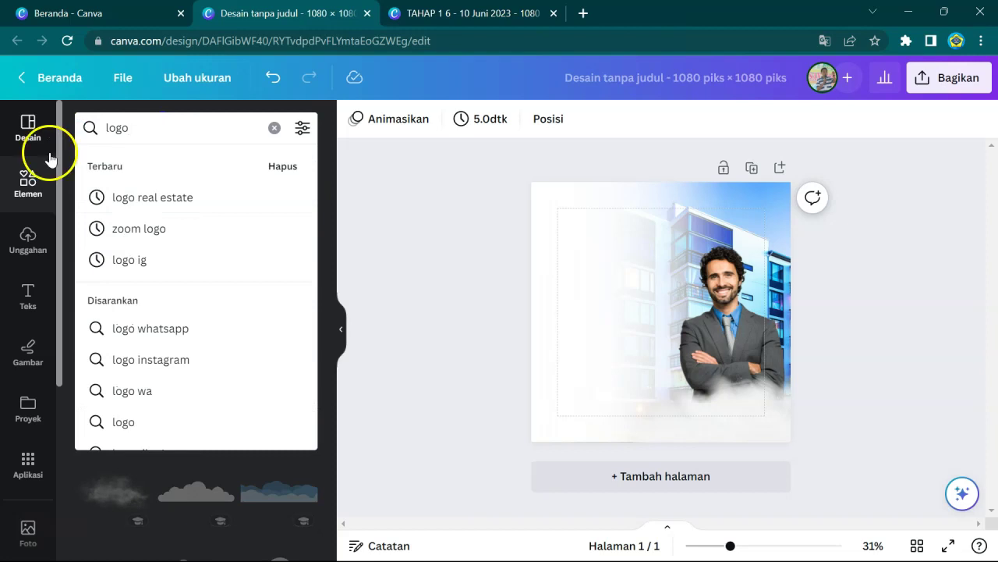
{"action": "left_click", "coordinate": [174, 199]}
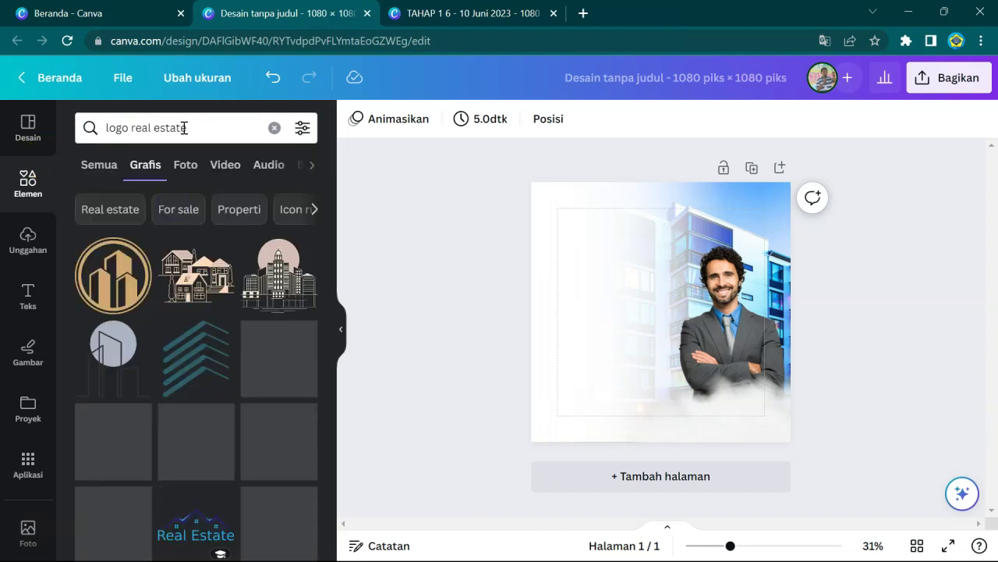
{"action": "scroll", "coordinate": [205, 408], "scroll_direction": "down", "scroll_amount": 1}
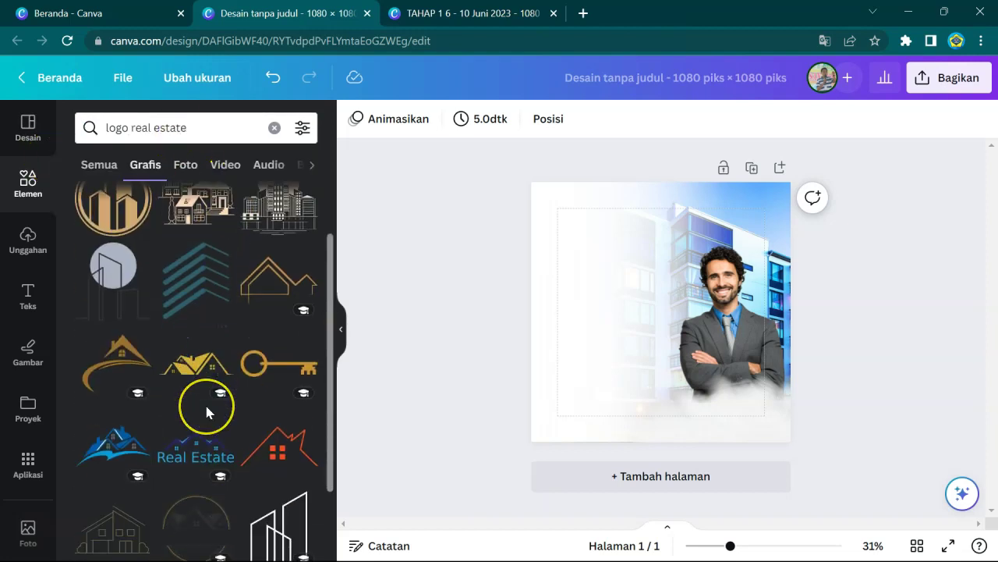
{"action": "mouse_move", "coordinate": [129, 446]}
{"action": "left_click_drag", "start_coordinate": [128, 446], "coordinate": [624, 323]}
{"action": "left_click_drag", "start_coordinate": [626, 286], "coordinate": [574, 211]}
{"action": "left_click_drag", "start_coordinate": [656, 205], "coordinate": [585, 202]}
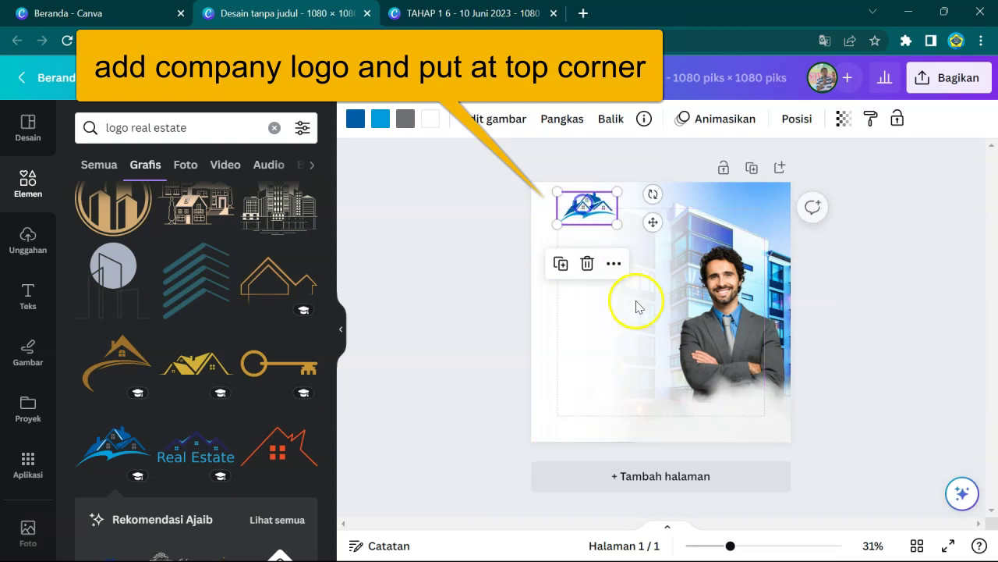
{"action": "left_click_drag", "start_coordinate": [727, 548], "coordinate": [738, 549]}
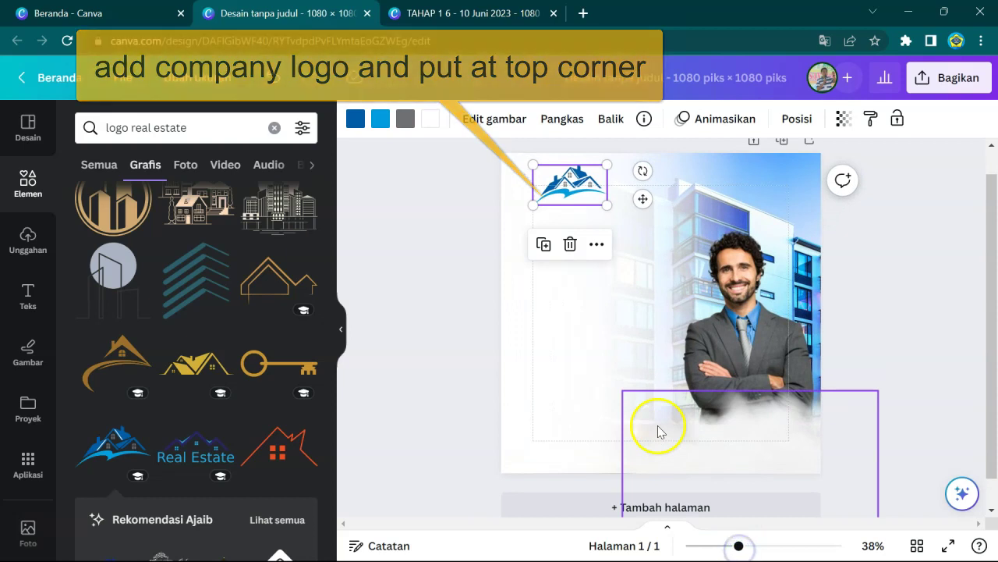
{"action": "left_click", "coordinate": [871, 248]}
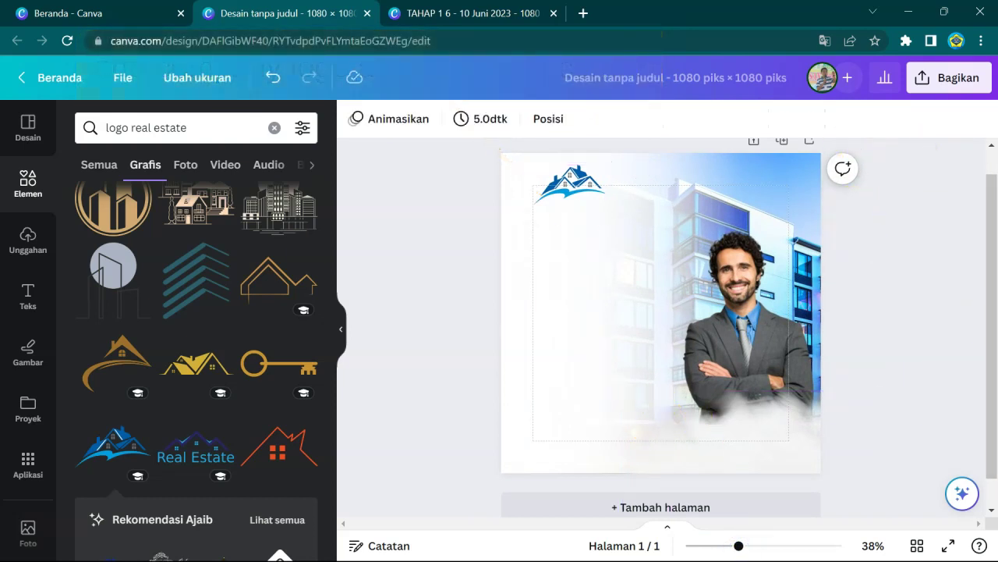
- Add a subheading text box reading 'REAL ESTATE' and move it under the logo
{"action": "left_click", "coordinate": [26, 296]}
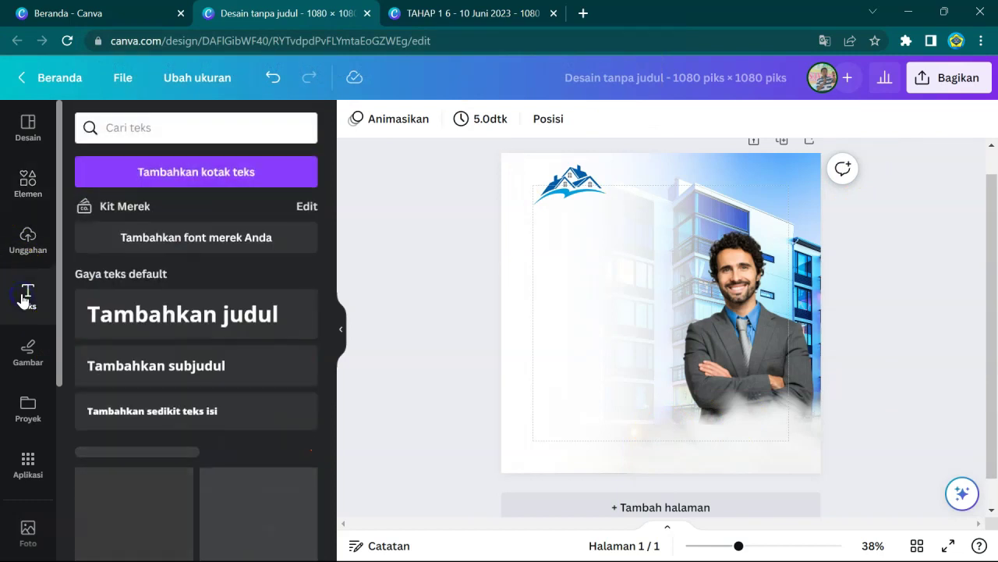
{"action": "left_click", "coordinate": [176, 365]}
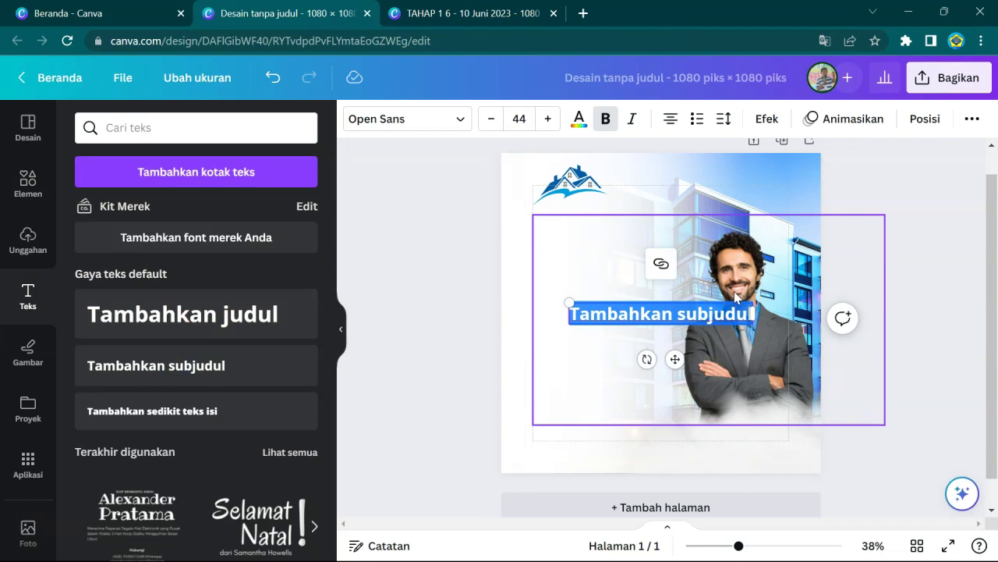
{"action": "type", "text": "REAL"}
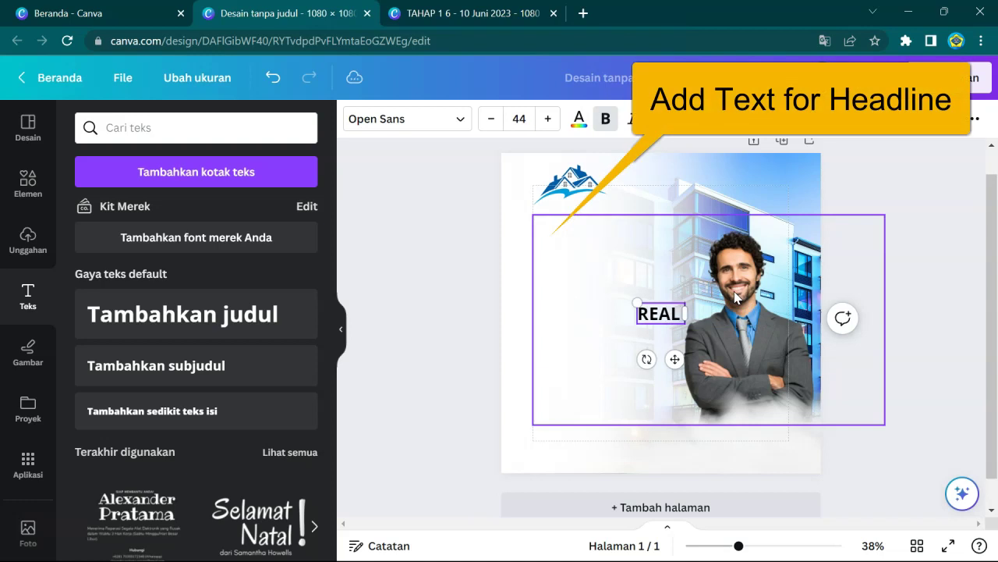
{"action": "type", "text": "TATE"}
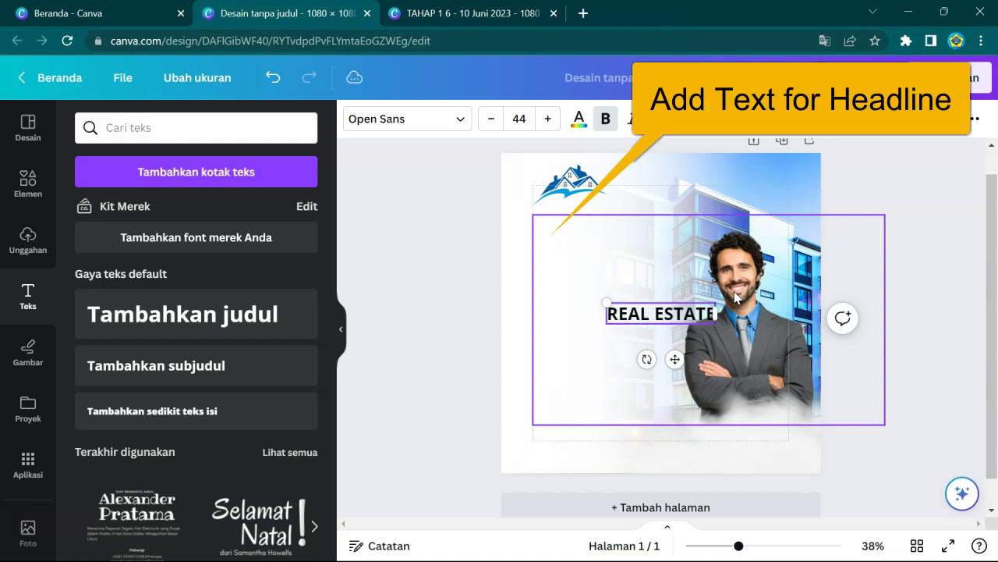
{"action": "left_click", "coordinate": [854, 281]}
{"action": "left_click", "coordinate": [635, 307]}
{"action": "left_click_drag", "start_coordinate": [637, 308], "coordinate": [555, 234]}
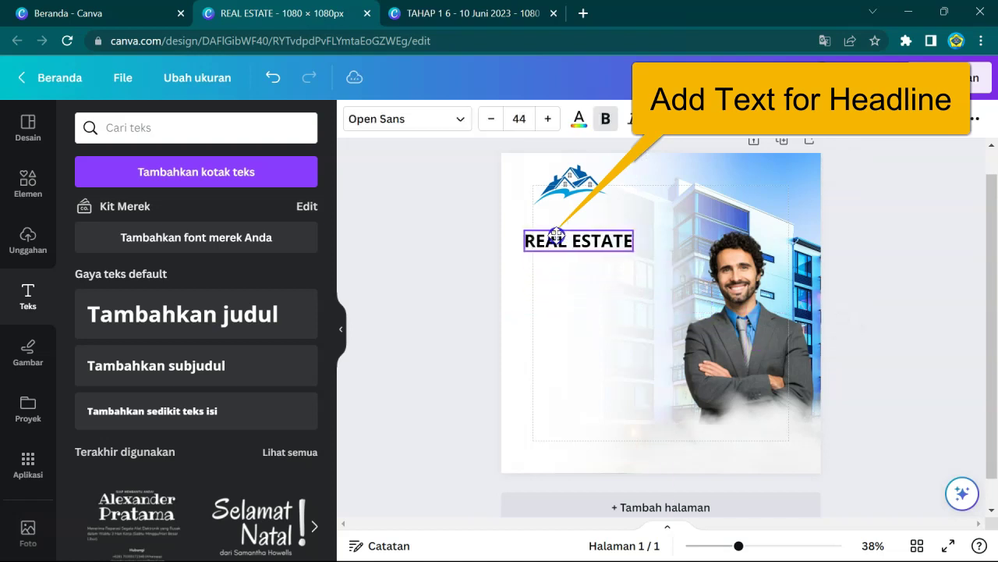
{"action": "left_click_drag", "start_coordinate": [556, 234], "coordinate": [558, 234]}
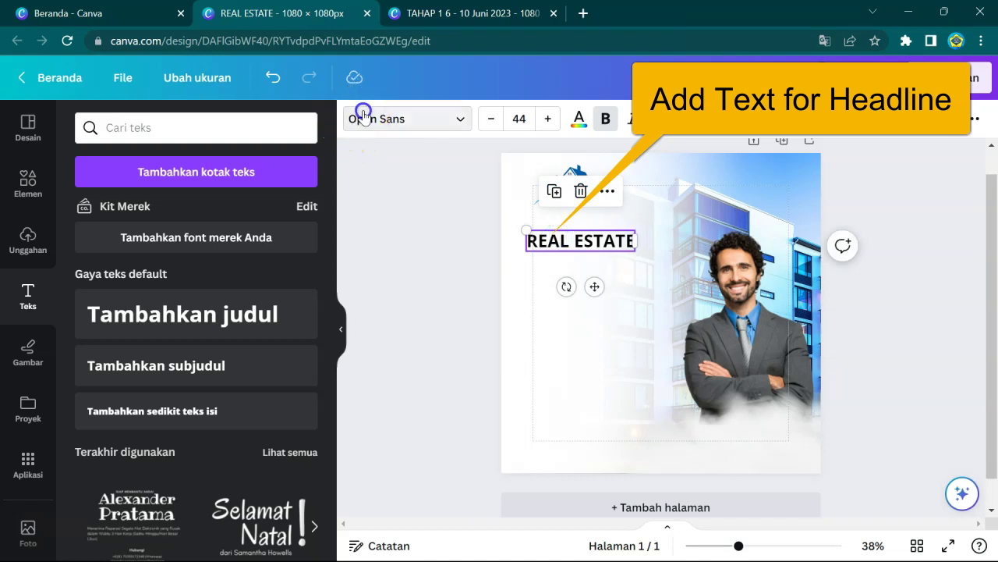
- Set the headline font to Anton at size 65 and reposition it below the logo
{"action": "left_click", "coordinate": [364, 115]}
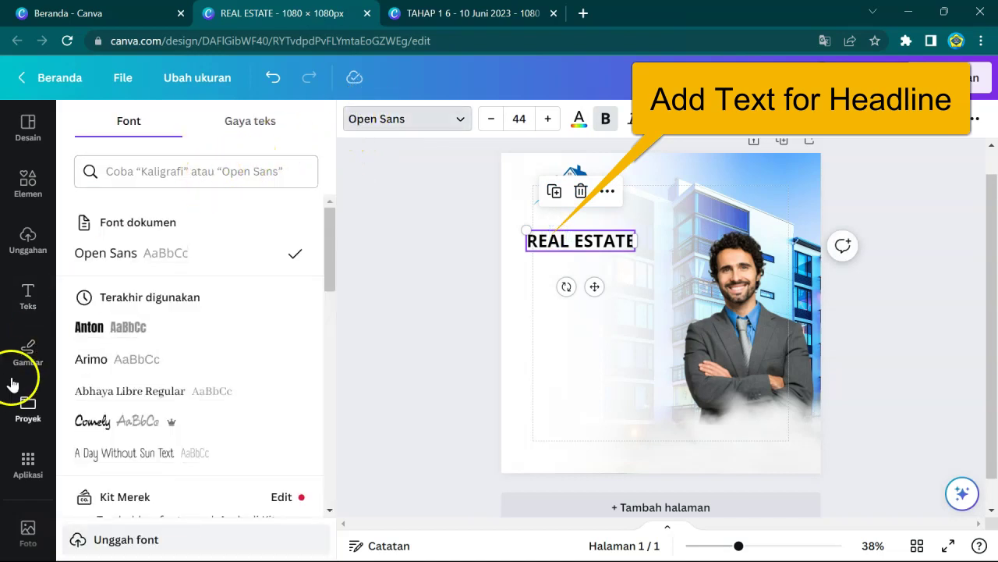
{"action": "left_click", "coordinate": [65, 332]}
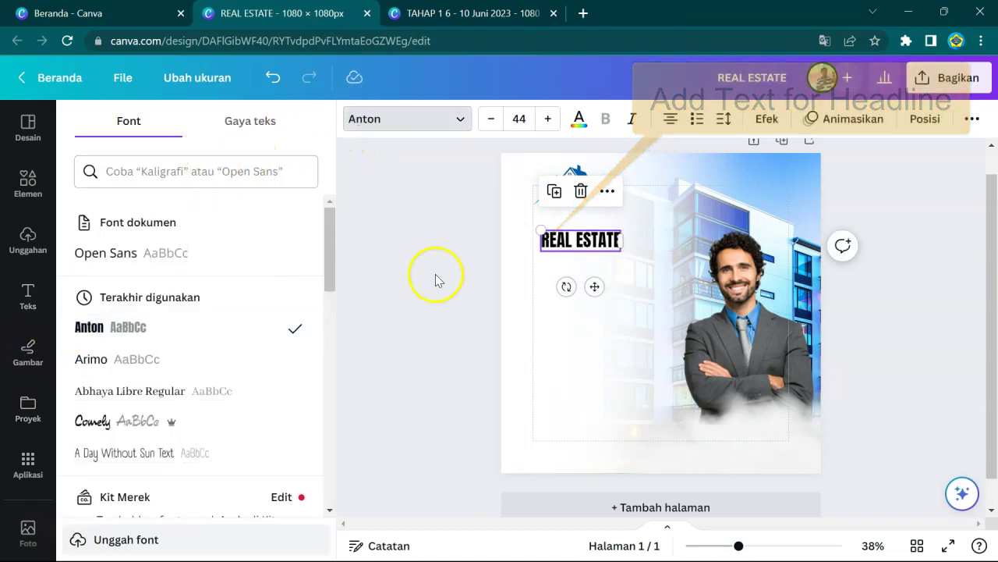
{"action": "left_click", "coordinate": [548, 119]}
{"action": "left_click", "coordinate": [548, 119]}
{"action": "left_click", "coordinate": [548, 119]}
{"action": "left_click", "coordinate": [548, 118]}
{"action": "left_click", "coordinate": [547, 118]}
{"action": "double_click", "coordinate": [547, 118]}
{"action": "double_click", "coordinate": [548, 118]}
{"action": "left_click", "coordinate": [547, 119]}
{"action": "double_click", "coordinate": [547, 118]}
{"action": "double_click", "coordinate": [548, 119]}
{"action": "left_click", "coordinate": [547, 119]}
{"action": "double_click", "coordinate": [547, 119]}
{"action": "left_click", "coordinate": [547, 118]}
{"action": "left_click", "coordinate": [548, 119]}
{"action": "left_click", "coordinate": [548, 119]}
{"action": "left_click", "coordinate": [548, 118]}
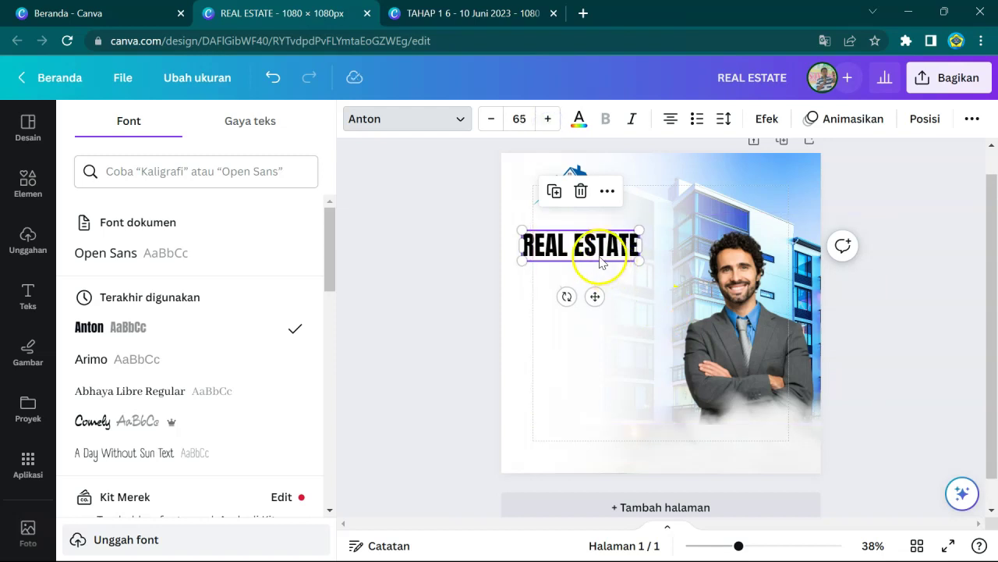
{"action": "left_click_drag", "start_coordinate": [598, 260], "coordinate": [608, 253]}
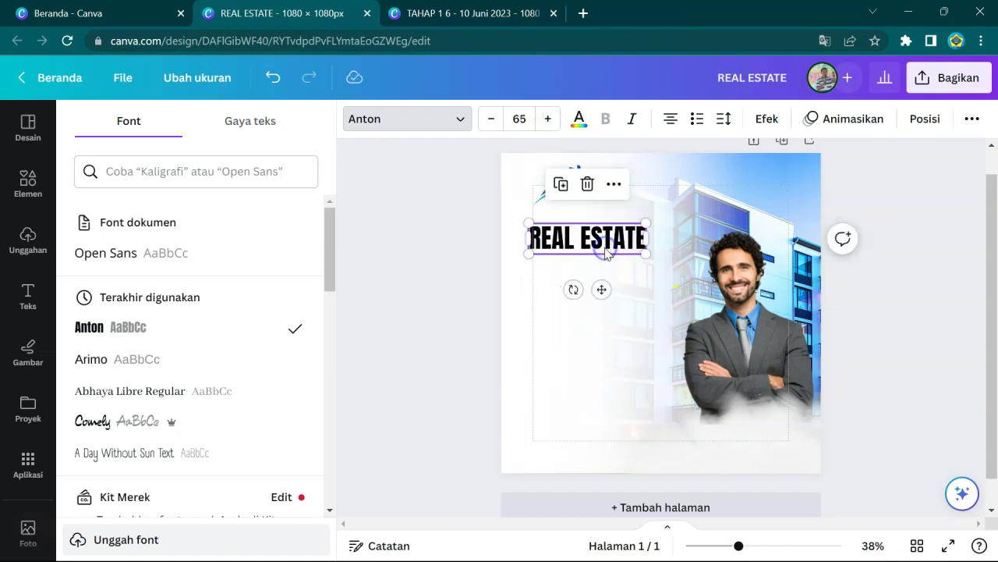
- Colour the headline grey #616566 sampled from the manager's suit, and place a copy beneath it
{"action": "left_click", "coordinate": [579, 119]}
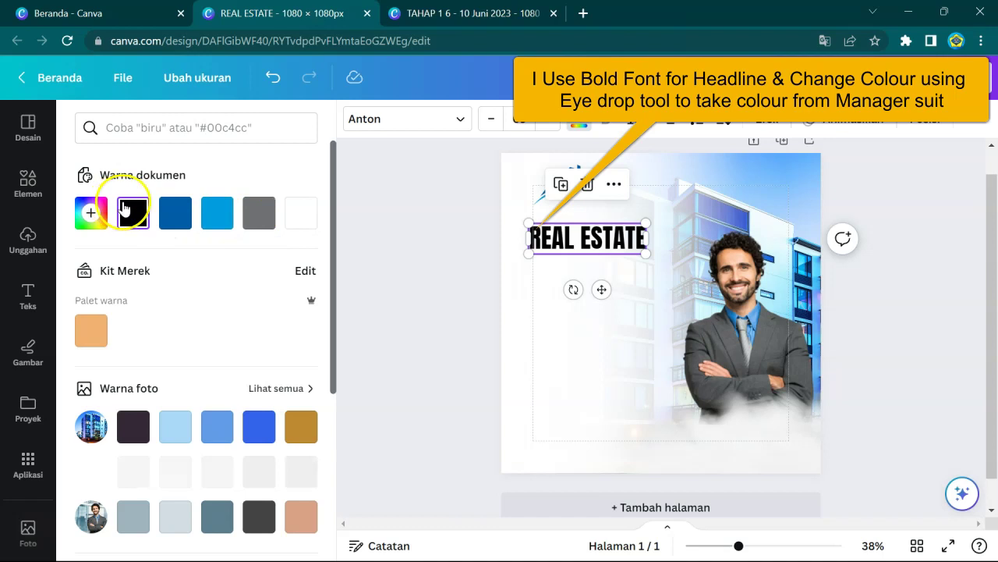
{"action": "left_click", "coordinate": [88, 213]}
{"action": "left_click", "coordinate": [289, 373]}
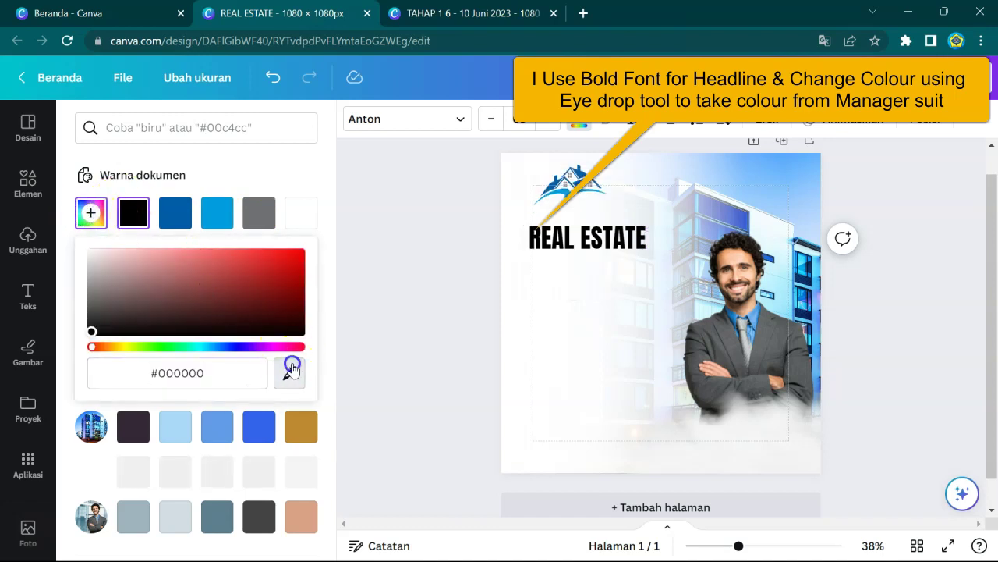
{"action": "left_click", "coordinate": [777, 346]}
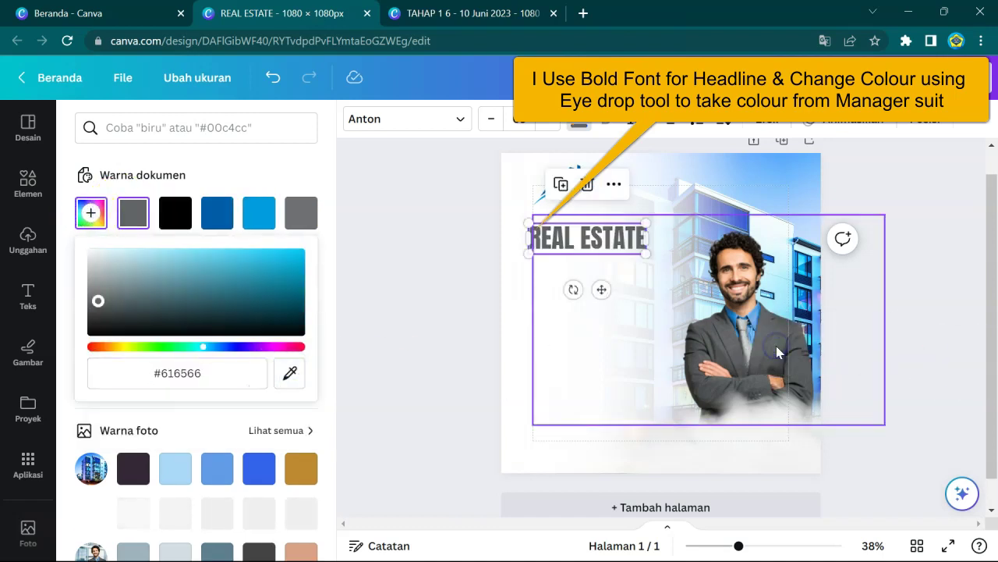
{"action": "left_click", "coordinate": [393, 231]}
{"action": "left_click", "coordinate": [405, 233]}
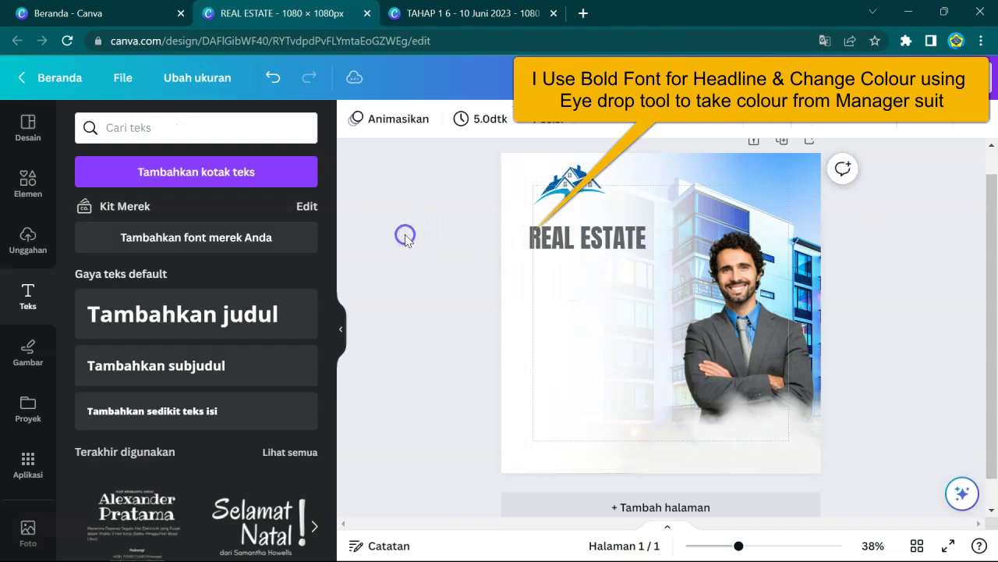
{"action": "left_click", "coordinate": [597, 230]}
{"action": "left_click_drag", "start_coordinate": [603, 229], "coordinate": [603, 267]}
- Retype the copied headline as 'MARKETING' and duplicate that line
{"action": "triple_click", "coordinate": [550, 272]}
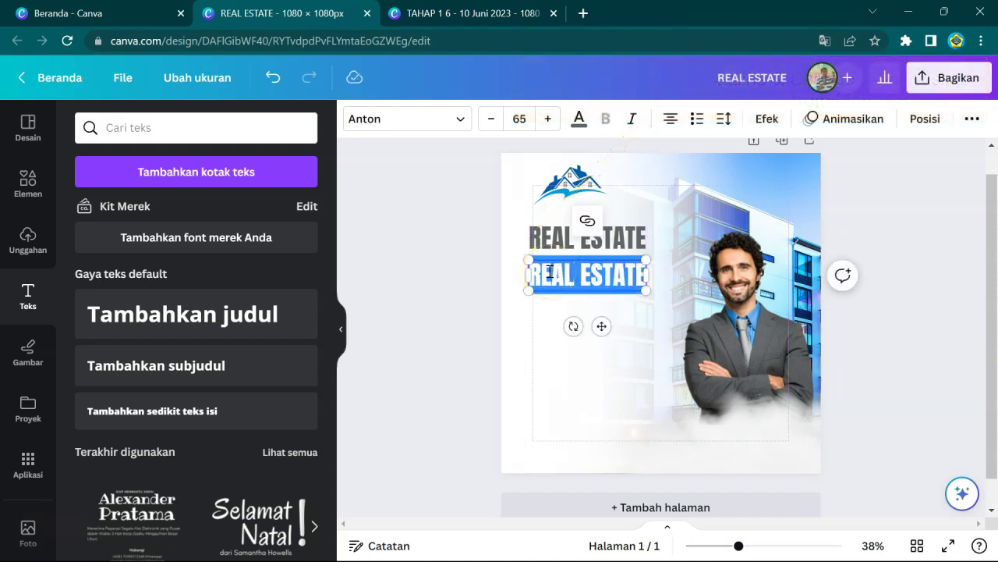
{"action": "type", "text": "MARKETING"}
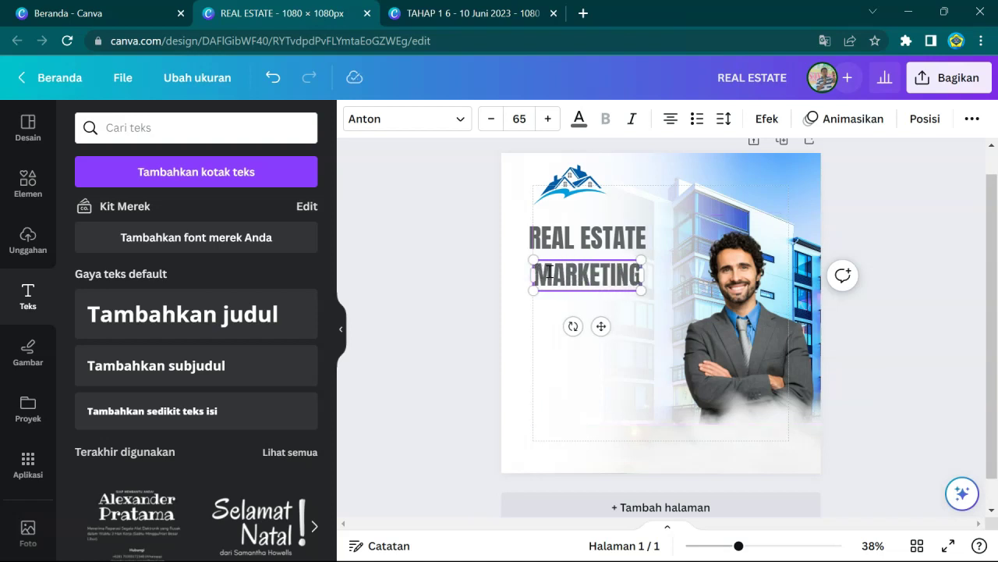
{"action": "key", "text": "ctrl+d"}
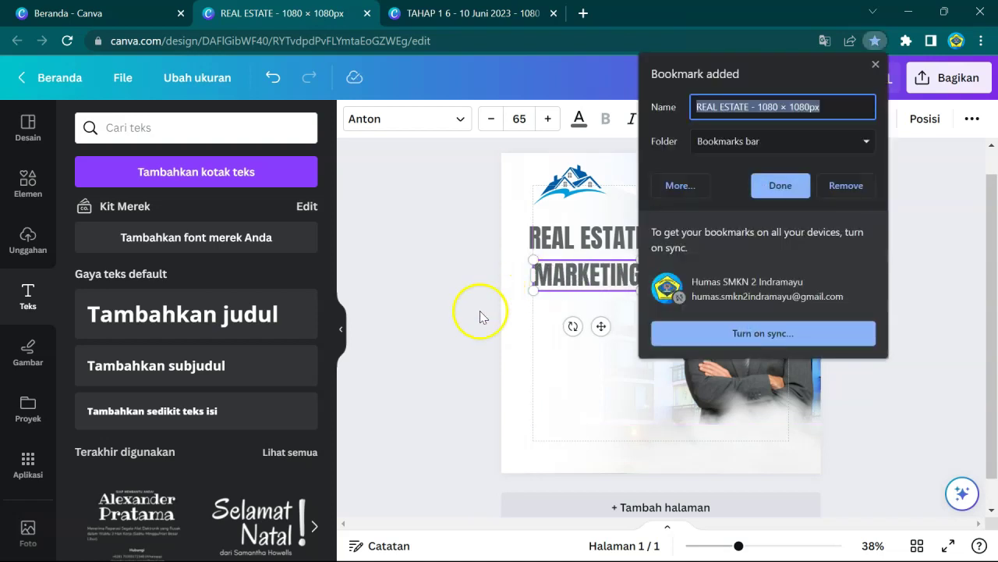
{"action": "left_click", "coordinate": [555, 340]}
{"action": "left_click", "coordinate": [555, 281]}
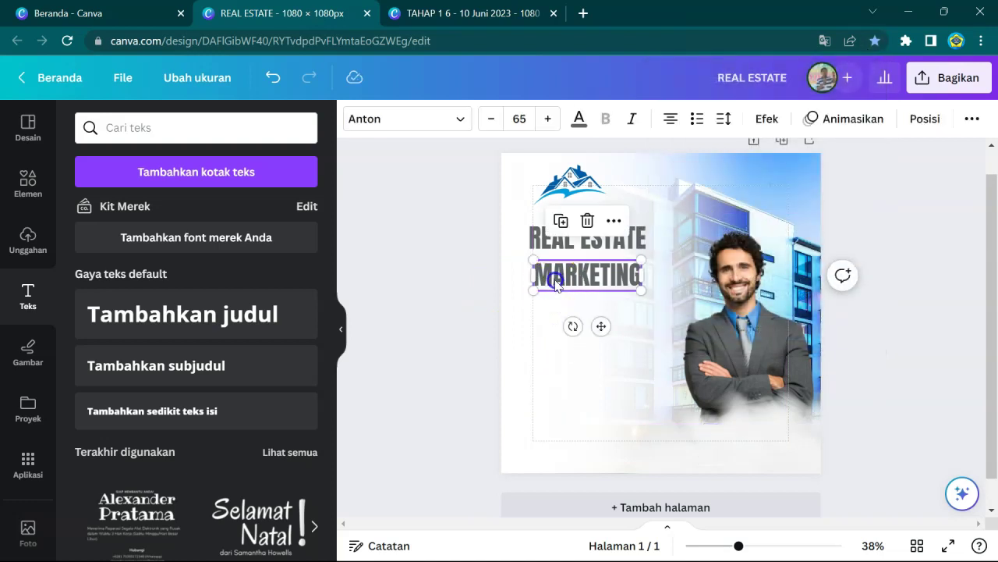
{"action": "key", "text": "ctrl+d"}
{"action": "left_click", "coordinate": [554, 323]}
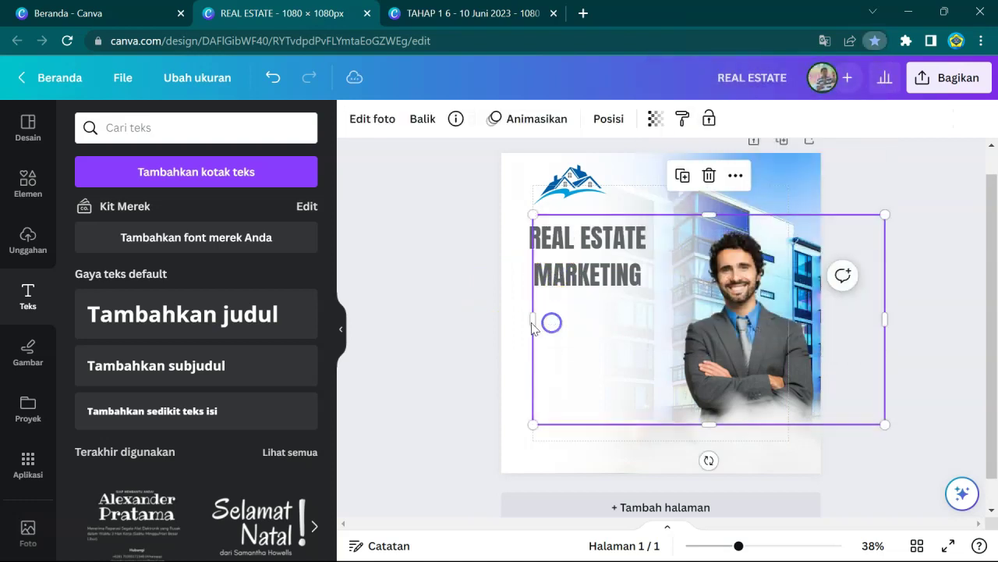
- Move the MARKETING copy down and retype it as 'WEBINAR'
{"action": "left_click", "coordinate": [526, 324]}
{"action": "left_click", "coordinate": [544, 277]}
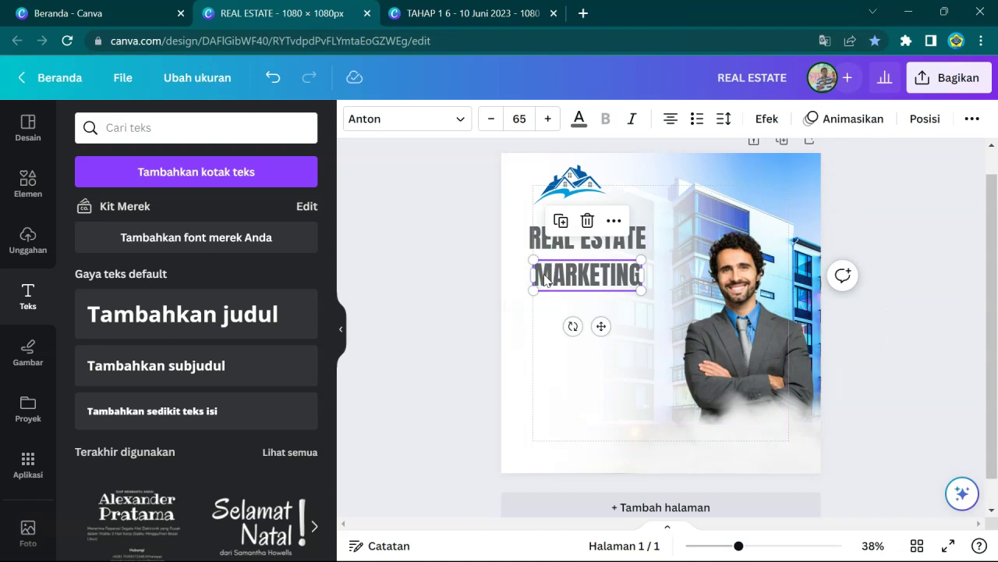
{"action": "left_click", "coordinate": [545, 279]}
{"action": "left_click_drag", "start_coordinate": [551, 287], "coordinate": [699, 307]}
{"action": "type", "text": "W"}
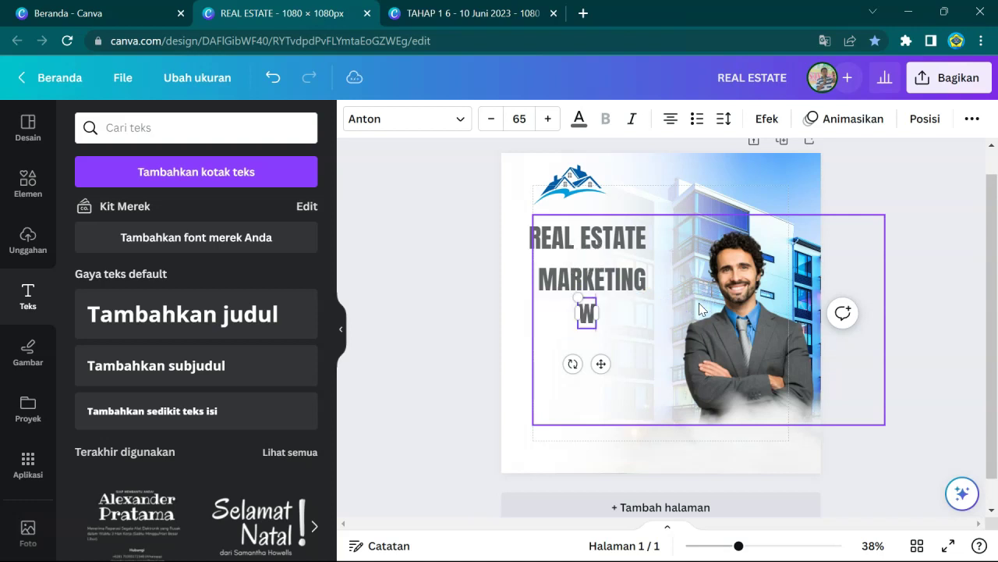
{"action": "type", "text": "WEBINAR"}
{"action": "left_click", "coordinate": [597, 98]}
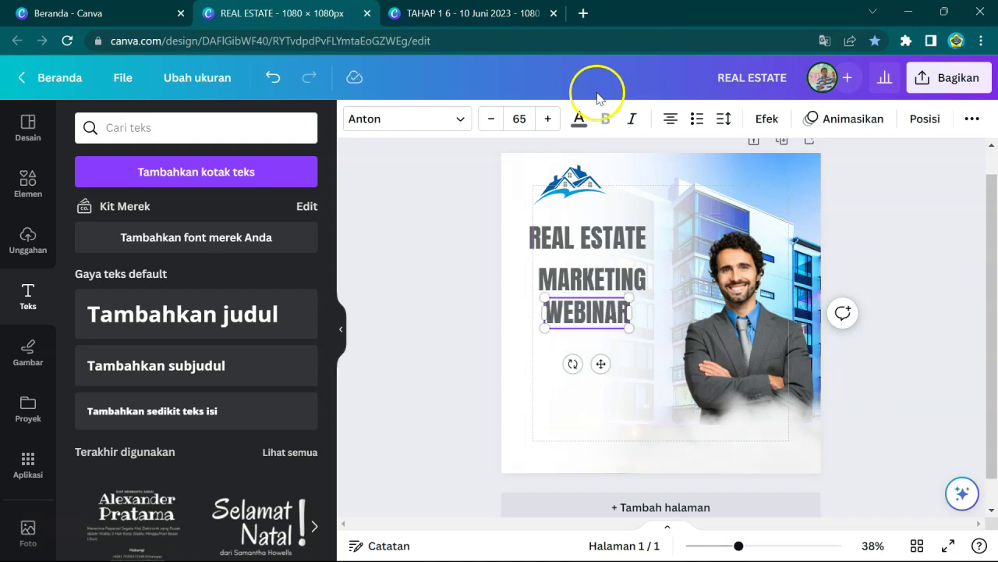
- Stack MARKETING and WEBINAR tightly under the REAL ESTATE line
{"action": "left_click", "coordinate": [466, 340]}
{"action": "left_click", "coordinate": [581, 283]}
{"action": "left_click_drag", "start_coordinate": [582, 284], "coordinate": [575, 277]}
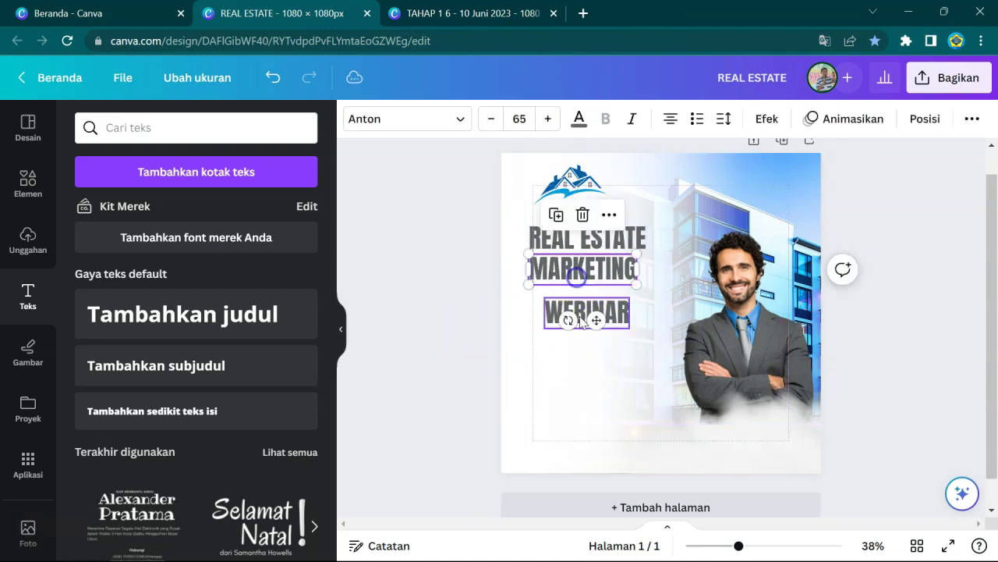
{"action": "left_click_drag", "start_coordinate": [581, 314], "coordinate": [564, 304]}
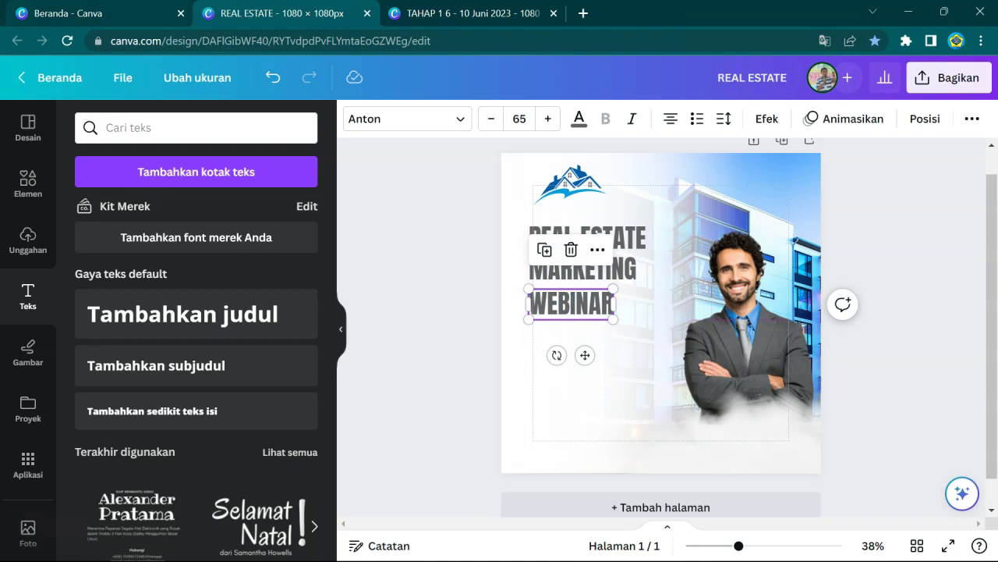
- Turn on rulers and guides, then add a vertical guide at the headline's left edge (93 px)
{"action": "left_click", "coordinate": [123, 75]}
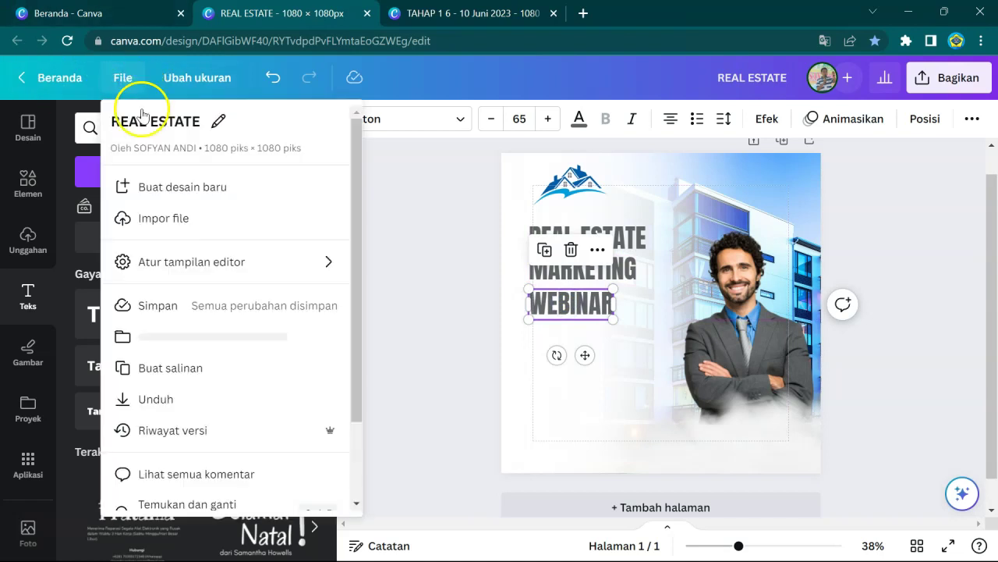
{"action": "mouse_move", "coordinate": [314, 270]}
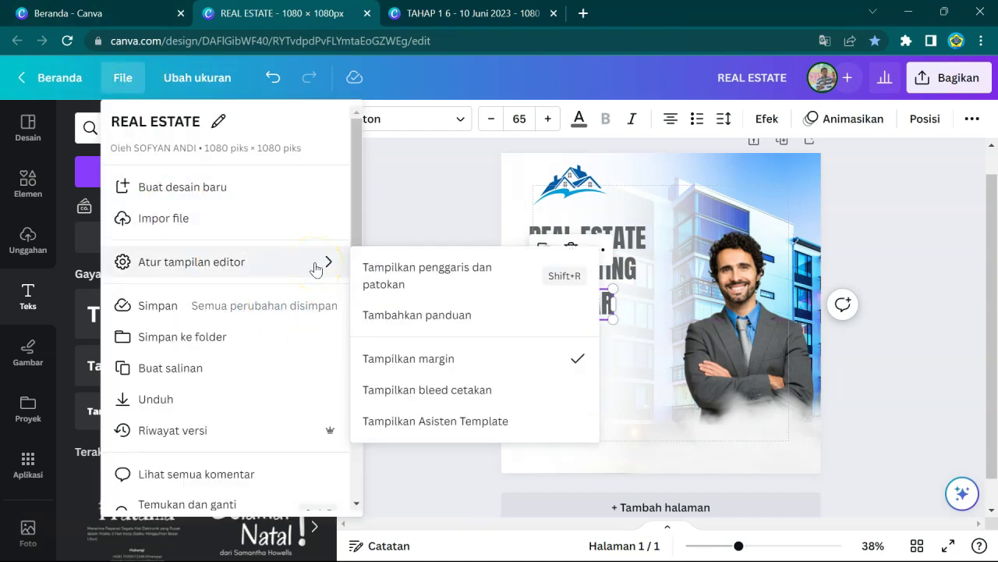
{"action": "left_click", "coordinate": [446, 269]}
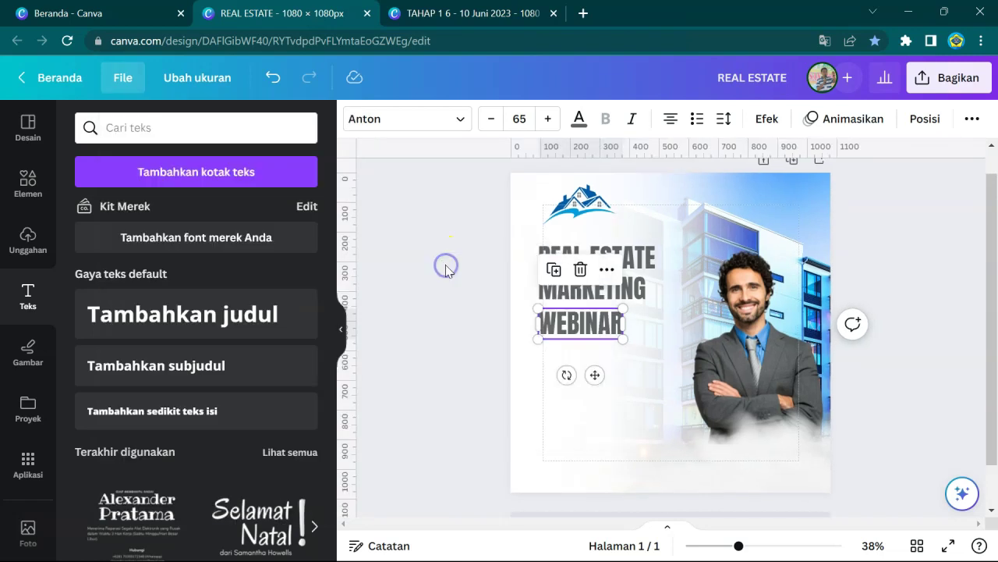
{"action": "left_click", "coordinate": [468, 247]}
{"action": "left_click_drag", "start_coordinate": [354, 218], "coordinate": [538, 209]}
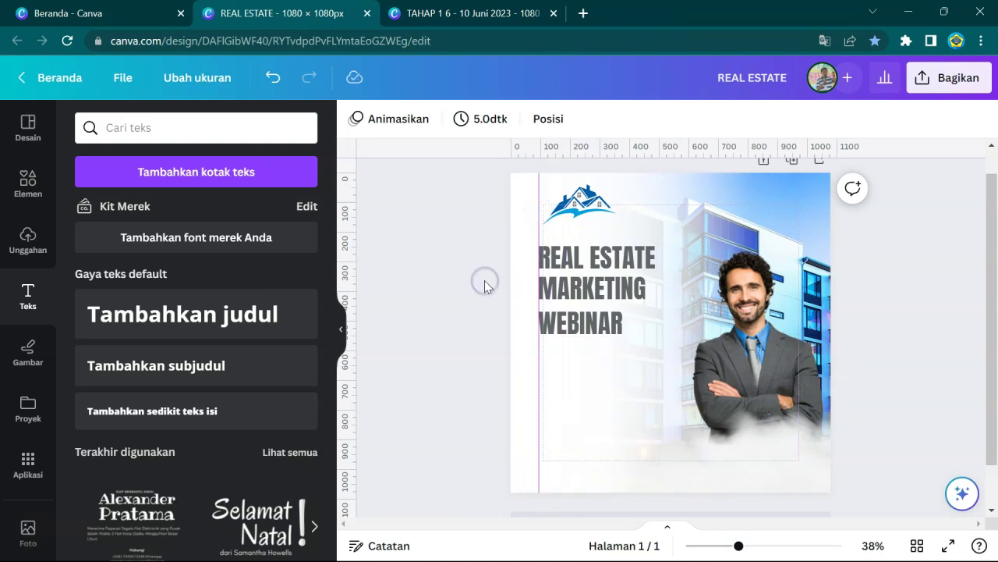
- Align the logo to the guide and colour MARKETING blue #3C82CB, sampled from the building photo
{"action": "left_click", "coordinate": [586, 204]}
{"action": "left_click_drag", "start_coordinate": [586, 203], "coordinate": [589, 206]}
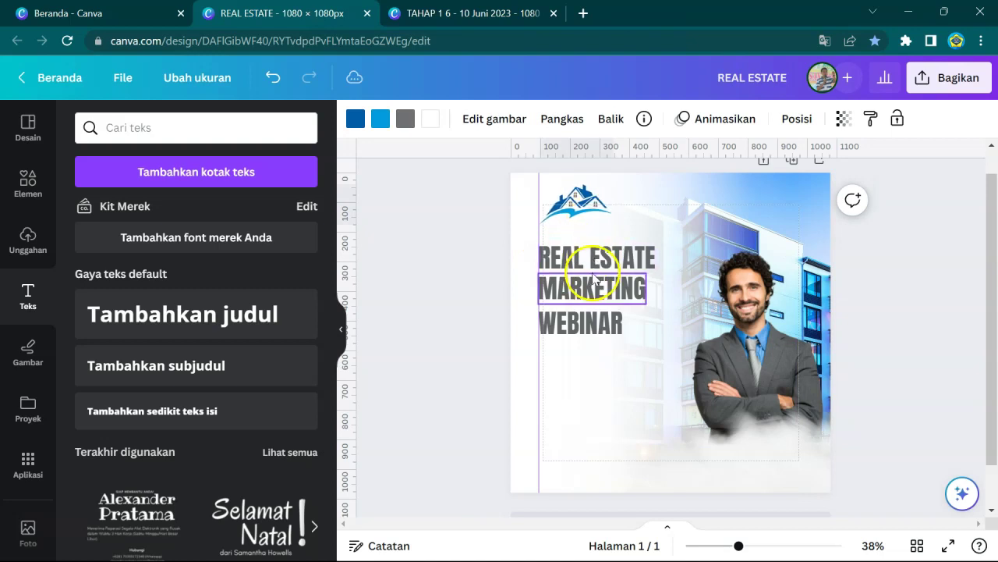
{"action": "left_click", "coordinate": [593, 289]}
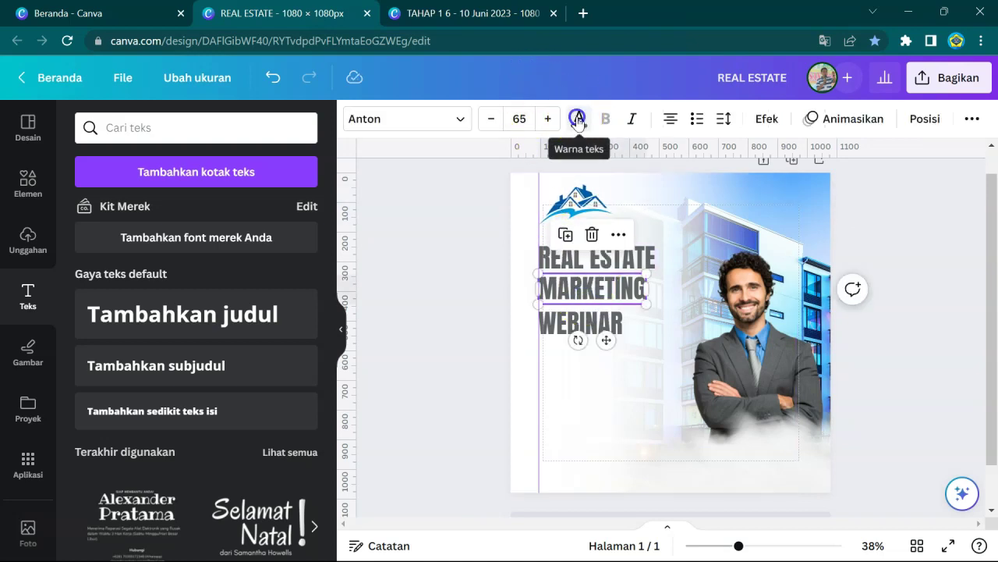
{"action": "left_click", "coordinate": [577, 117]}
{"action": "left_click", "coordinate": [88, 211]}
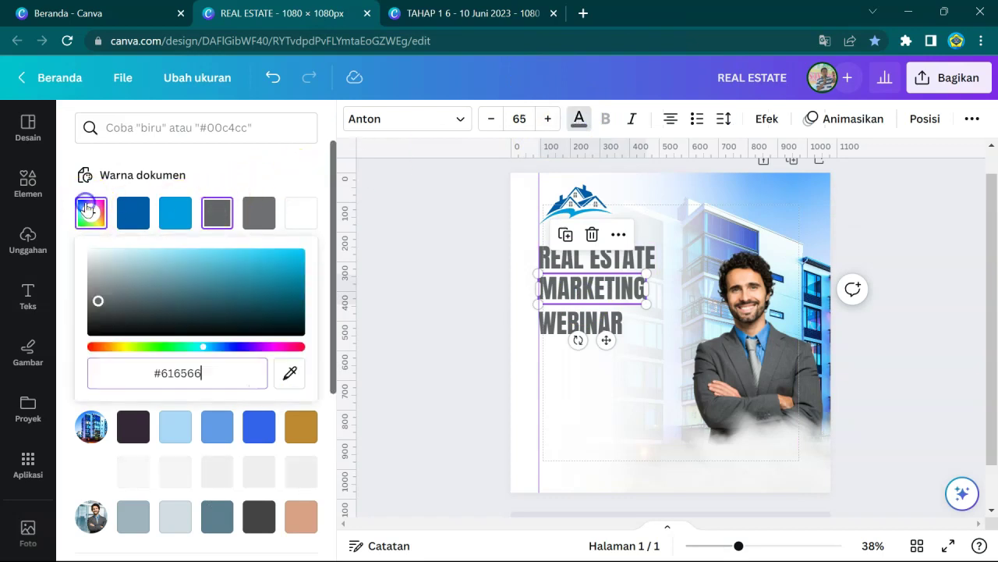
{"action": "left_click", "coordinate": [290, 373]}
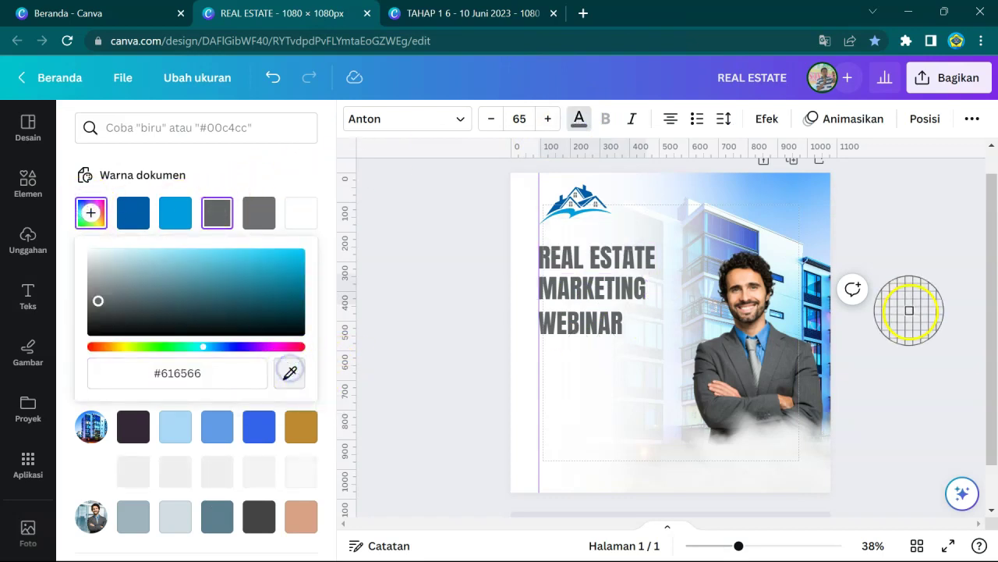
{"action": "left_click", "coordinate": [765, 345]}
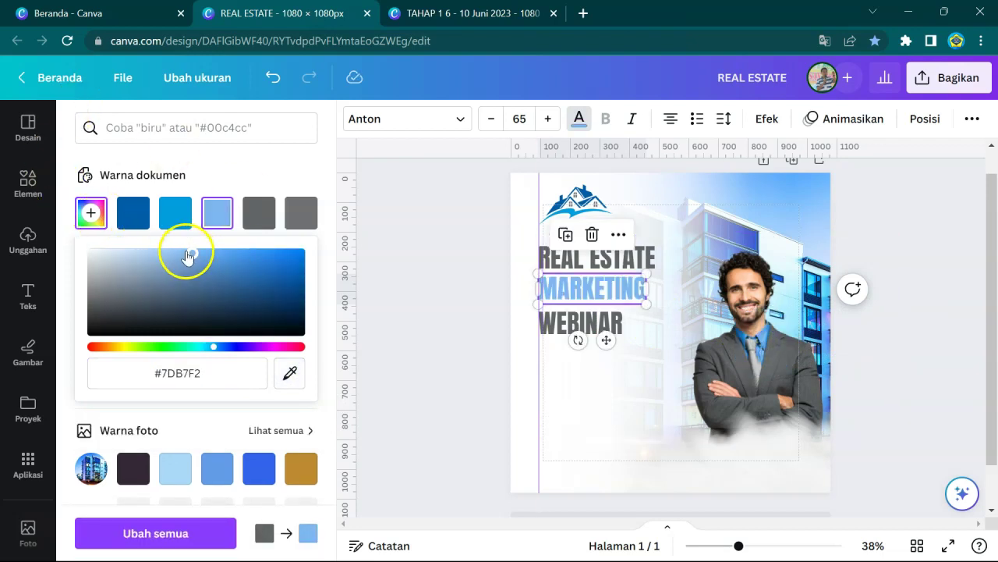
{"action": "left_click_drag", "start_coordinate": [196, 254], "coordinate": [241, 266]}
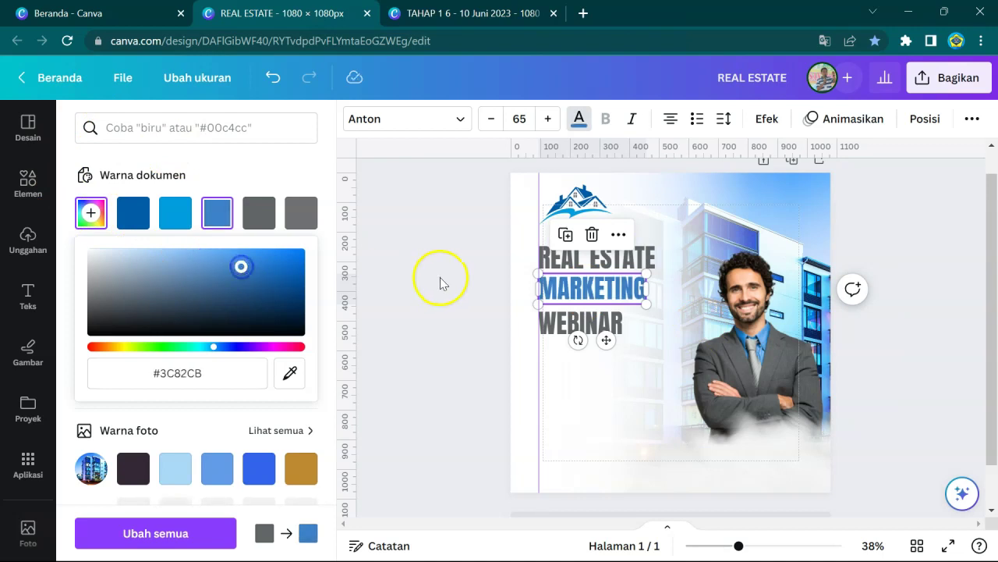
{"action": "left_click", "coordinate": [440, 281]}
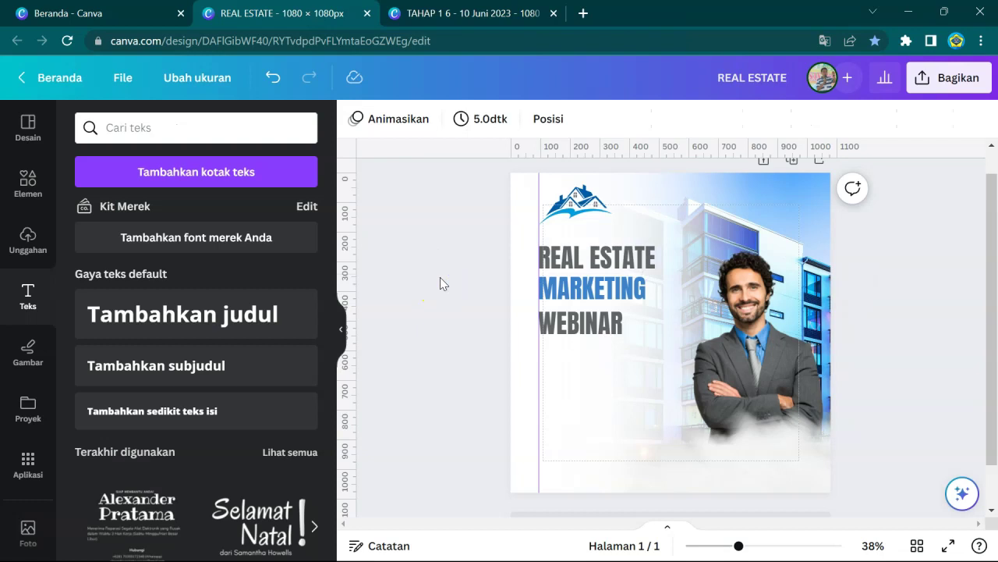
- Duplicate the WEBINAR line below the headline, shrink it and set it to Open Sans
{"action": "left_click", "coordinate": [558, 215]}
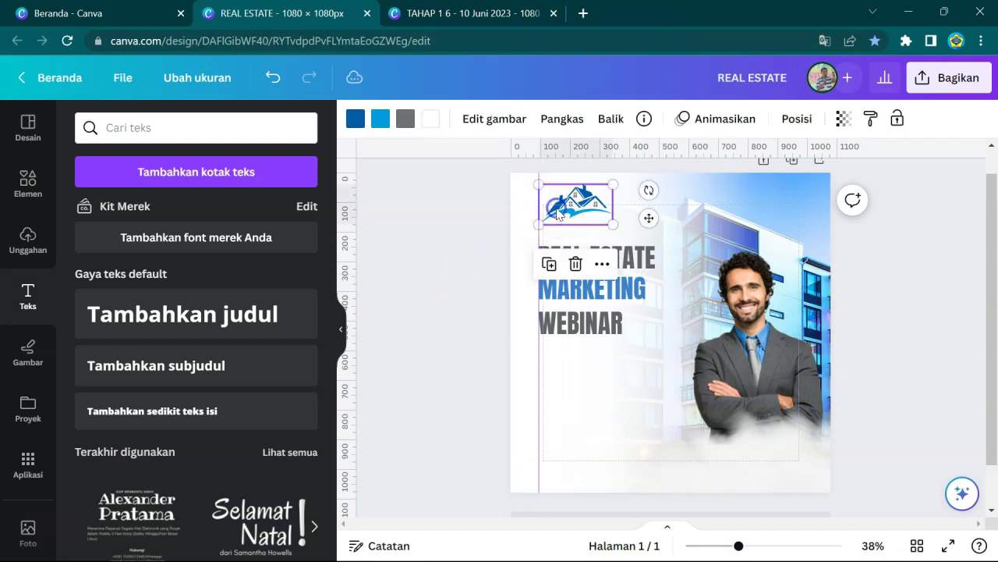
{"action": "left_click", "coordinate": [573, 332]}
{"action": "left_click_drag", "start_coordinate": [574, 331], "coordinate": [593, 388]}
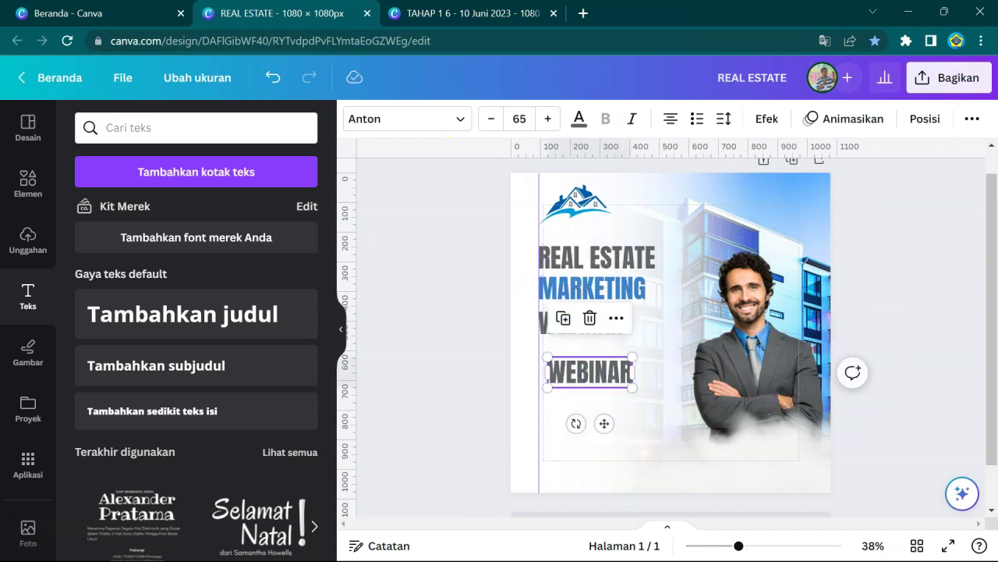
{"action": "left_click", "coordinate": [486, 117]}
{"action": "left_click", "coordinate": [485, 118]}
{"action": "left_click", "coordinate": [486, 118]}
{"action": "left_click", "coordinate": [486, 118]}
{"action": "left_click", "coordinate": [485, 118]}
{"action": "left_click", "coordinate": [439, 119]}
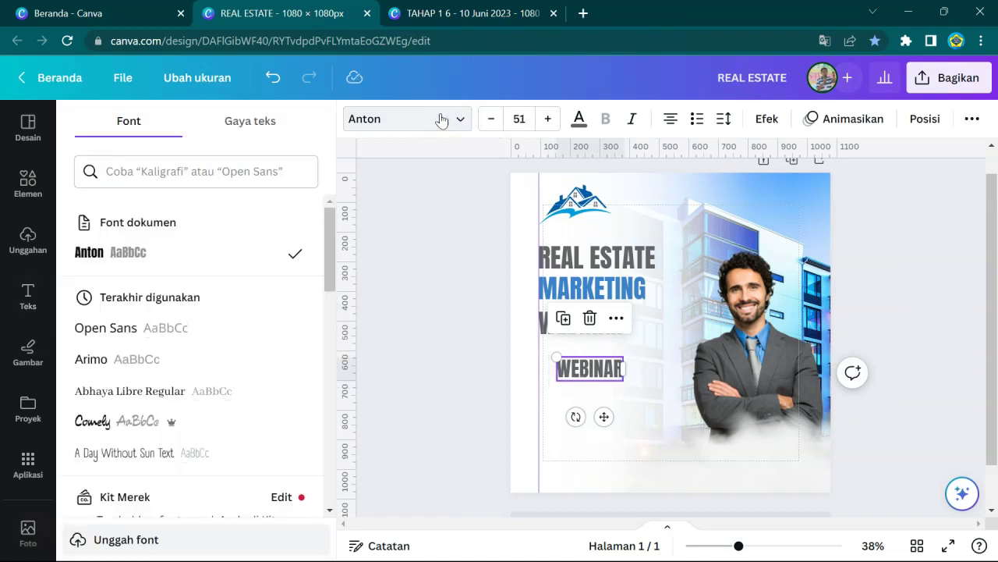
{"action": "left_click", "coordinate": [153, 327]}
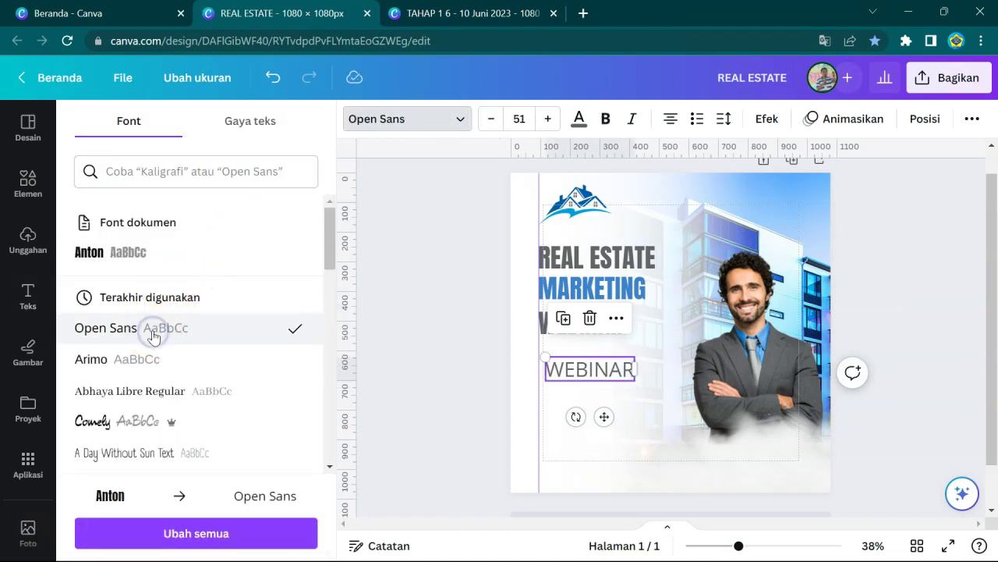
- Retype the copy as 'Paramount Estates' at size 27 and place it under the house logo
{"action": "double_click", "coordinate": [557, 370]}
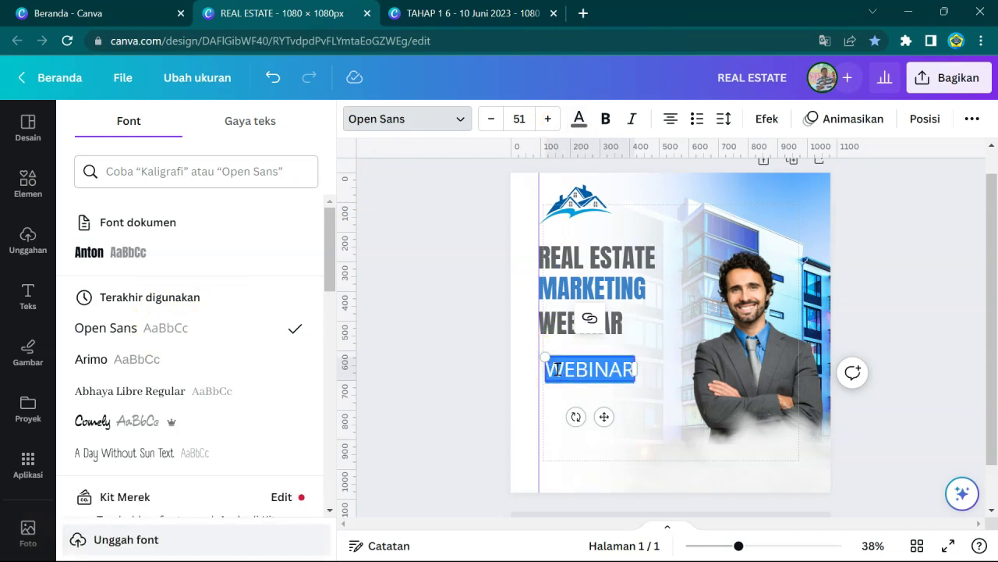
{"action": "type", "text": "P"}
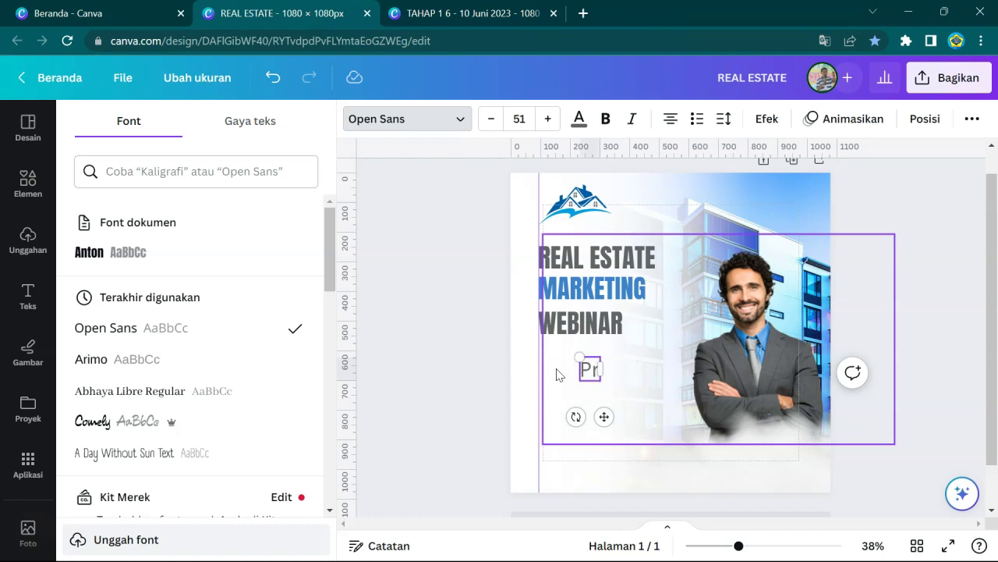
{"action": "type", "text": "aramount Estates"}
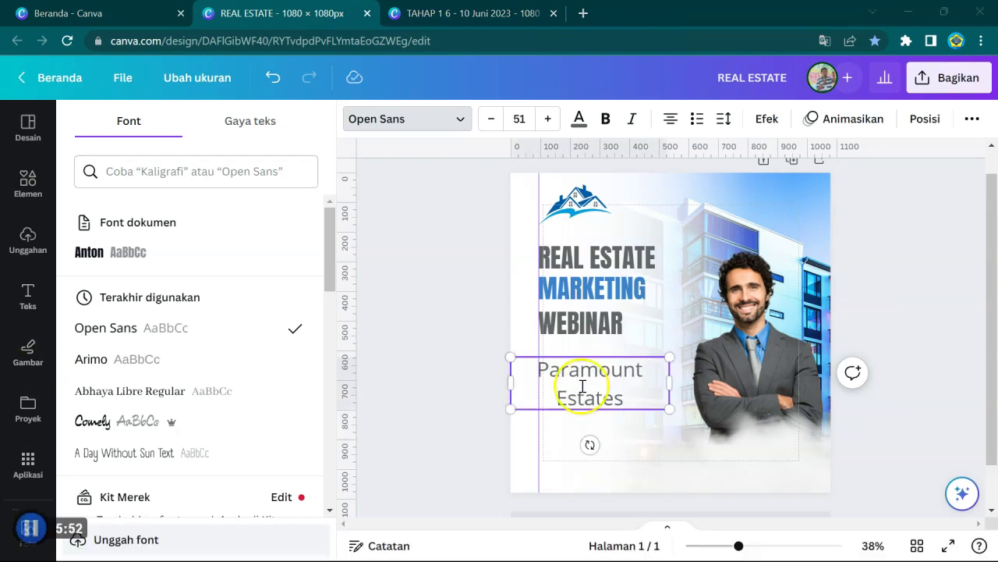
{"action": "left_click", "coordinate": [485, 118]}
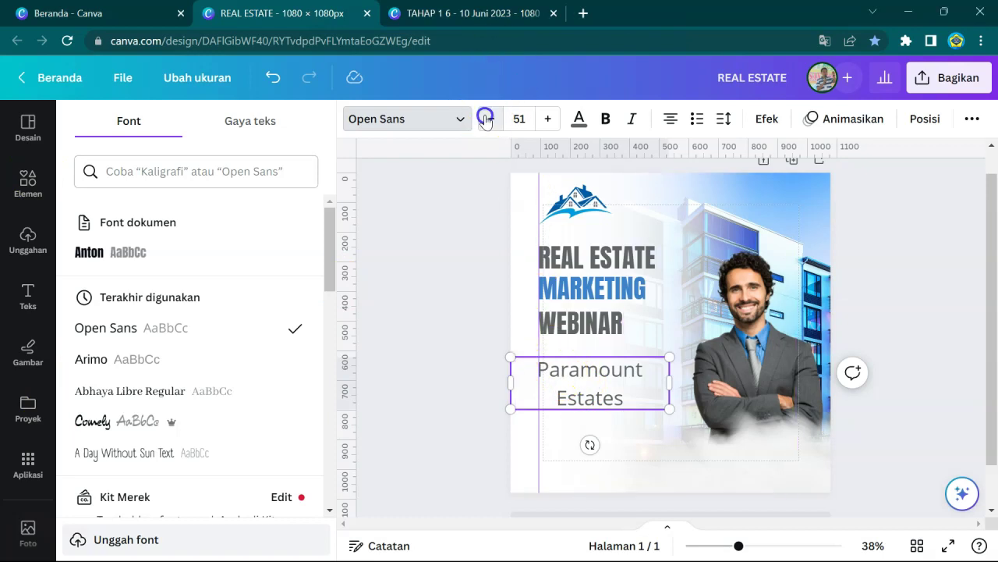
{"action": "left_click_drag", "start_coordinate": [486, 119], "coordinate": [485, 119]}
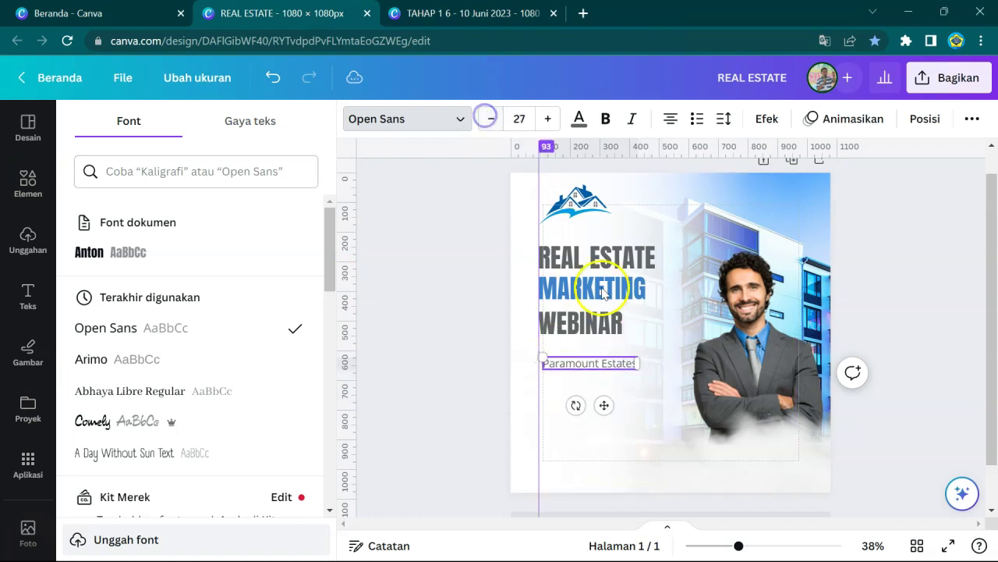
{"action": "left_click", "coordinate": [609, 367]}
{"action": "left_click_drag", "start_coordinate": [612, 364], "coordinate": [607, 232]}
- Move the REAL ESTATE, MARKETING and WEBINAR lines down together beneath the caption
{"action": "left_click", "coordinate": [449, 254]}
{"action": "left_click", "coordinate": [573, 257]}
{"action": "left_click", "coordinate": [574, 288], "text": "shift"}
{"action": "left_click", "coordinate": [557, 323], "text": "shift"}
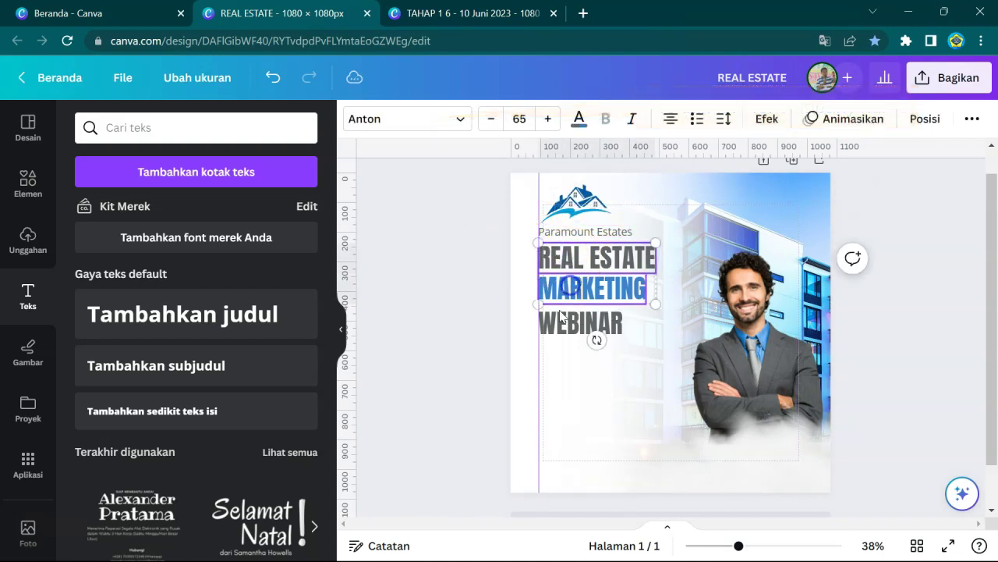
{"action": "left_click_drag", "start_coordinate": [556, 328], "coordinate": [557, 330]}
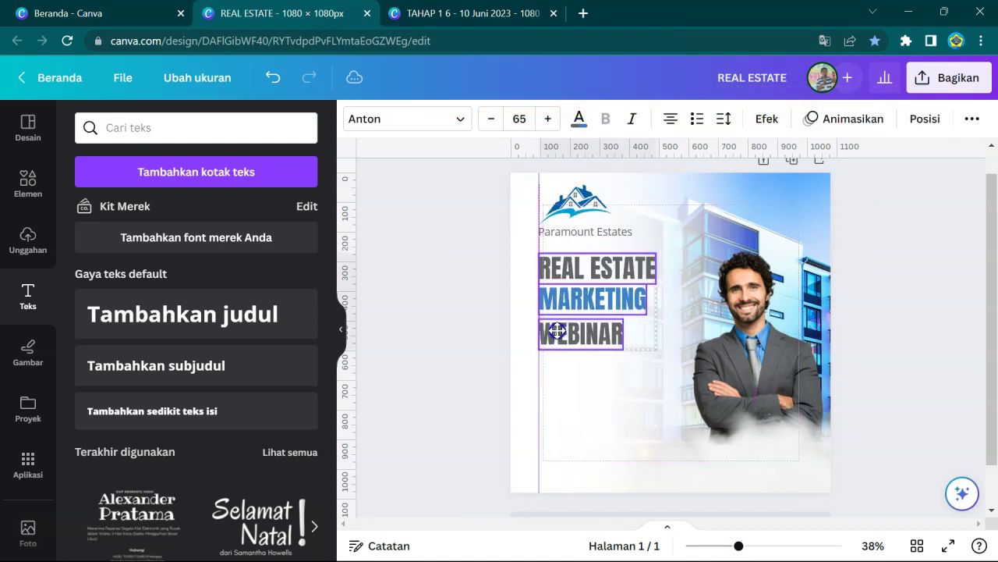
- Duplicate the REAL ESTATE line lower down and retype it as 'KEYNOTE SPEAKER'
{"action": "left_click", "coordinate": [461, 311]}
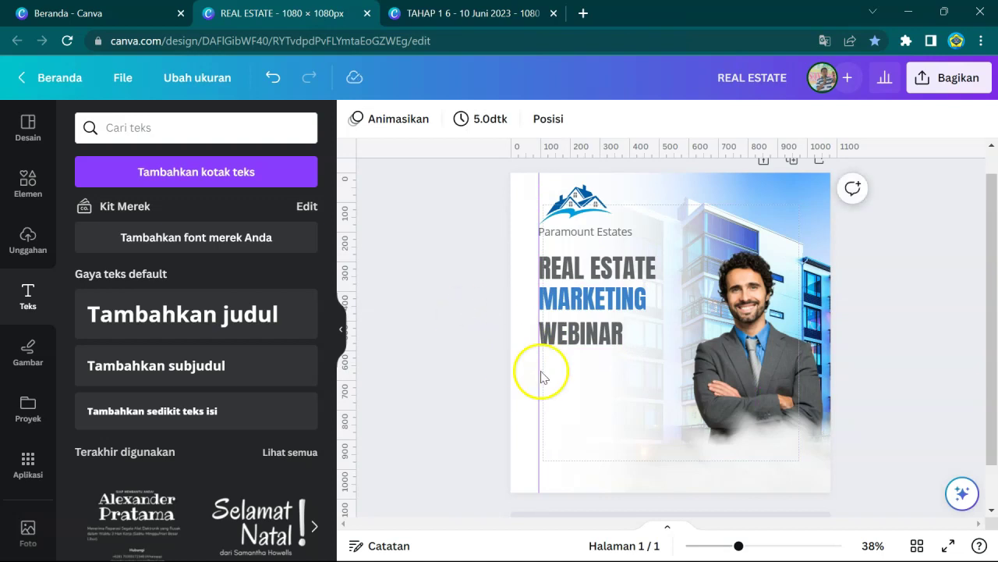
{"action": "left_click", "coordinate": [578, 274]}
{"action": "left_click_drag", "start_coordinate": [577, 274], "coordinate": [602, 416]}
{"action": "double_click", "coordinate": [602, 415]}
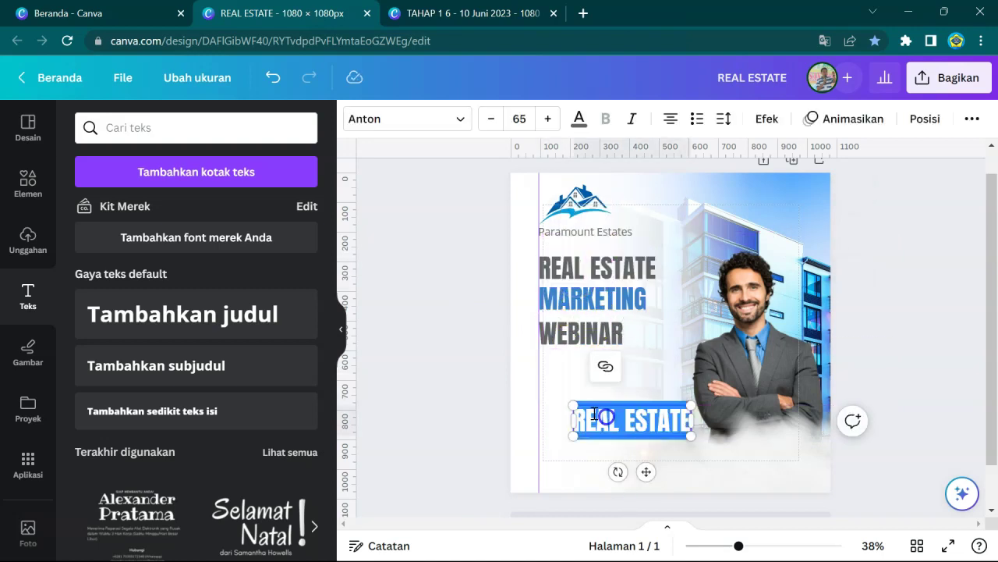
{"action": "key", "text": "BackSpace"}
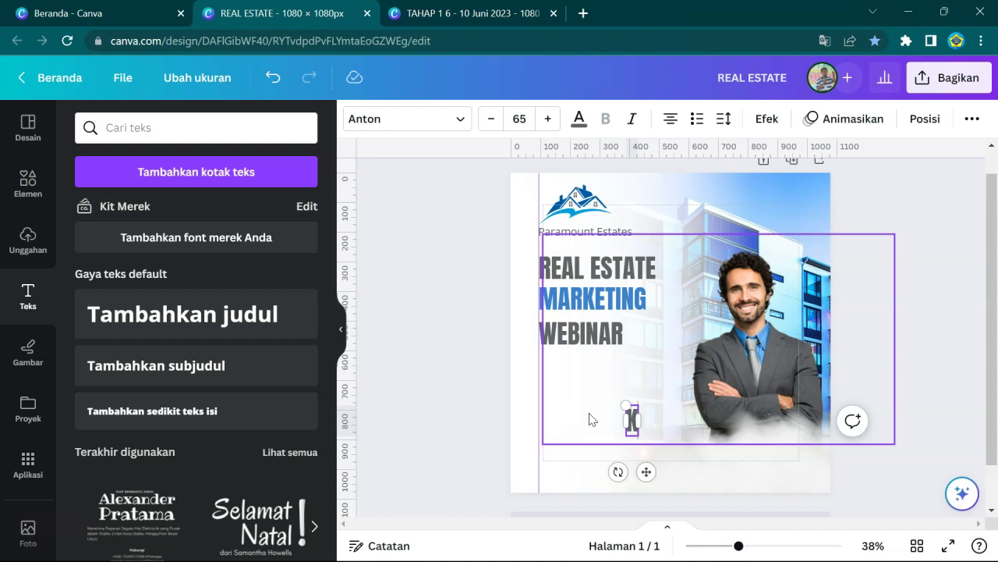
{"action": "key", "text": "Caps_Lock"}
{"action": "type", "text": "KEYNOT"}
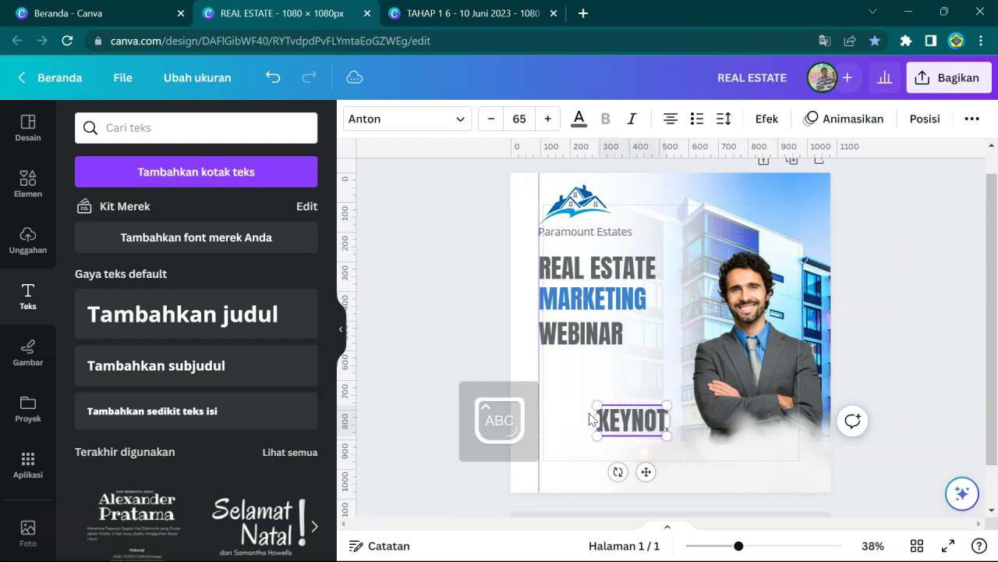
{"action": "type", "text": "E SP"}
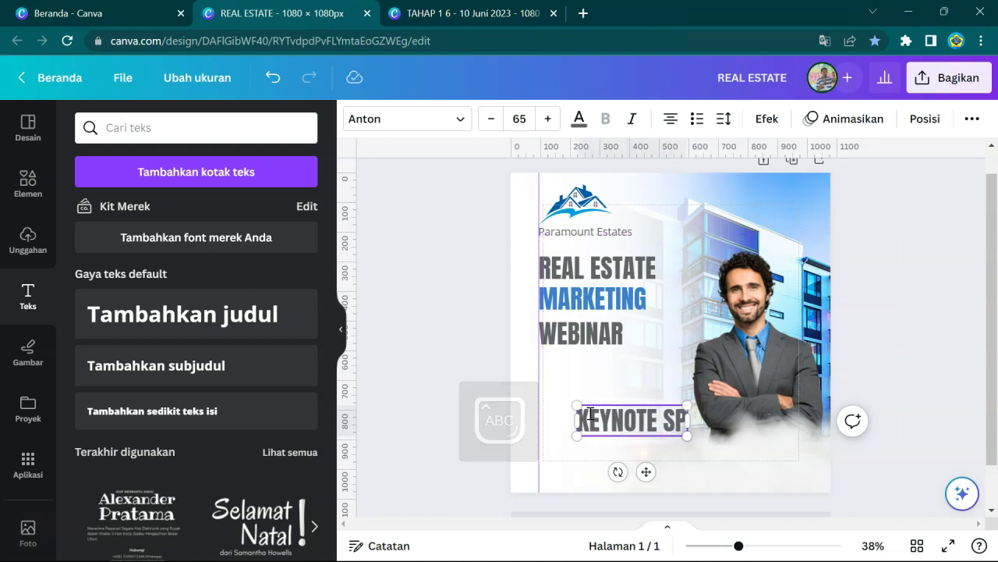
{"action": "type", "text": "EA"}
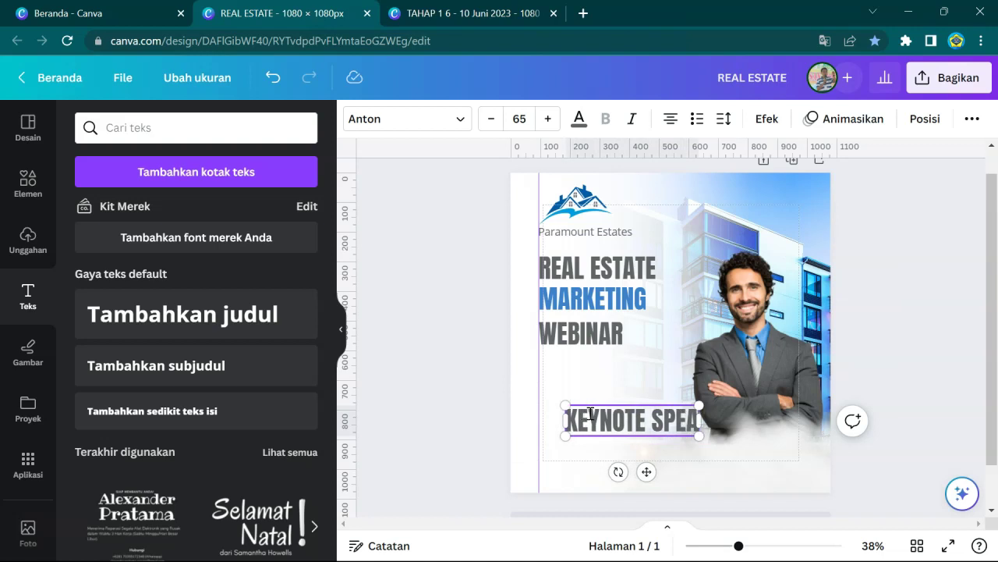
{"action": "type", "text": "KER"}
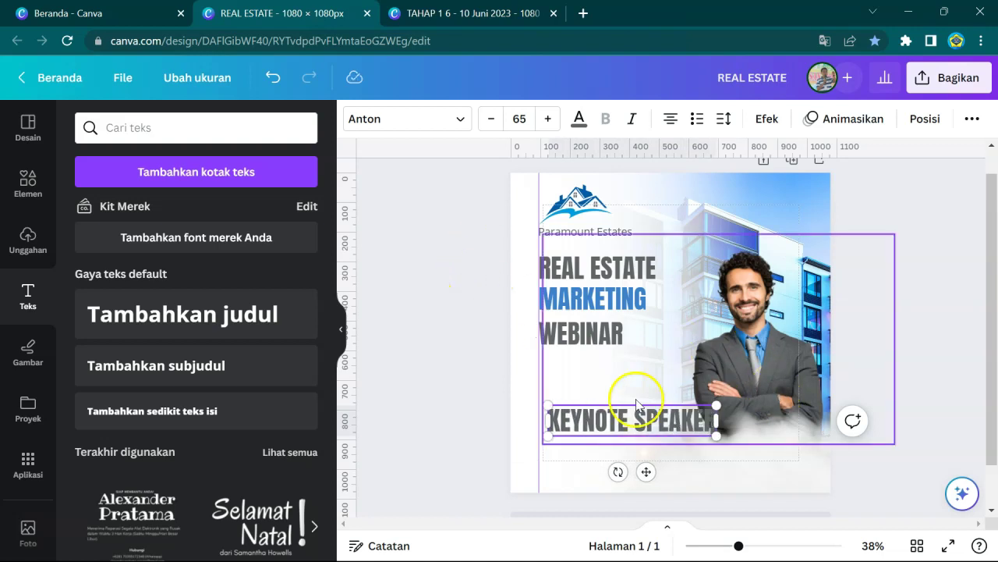
{"action": "left_click", "coordinate": [631, 400]}
- Shrink KEYNOTE SPEAKER to size 38 and align it under the speaker's photo
{"action": "left_click", "coordinate": [626, 416]}
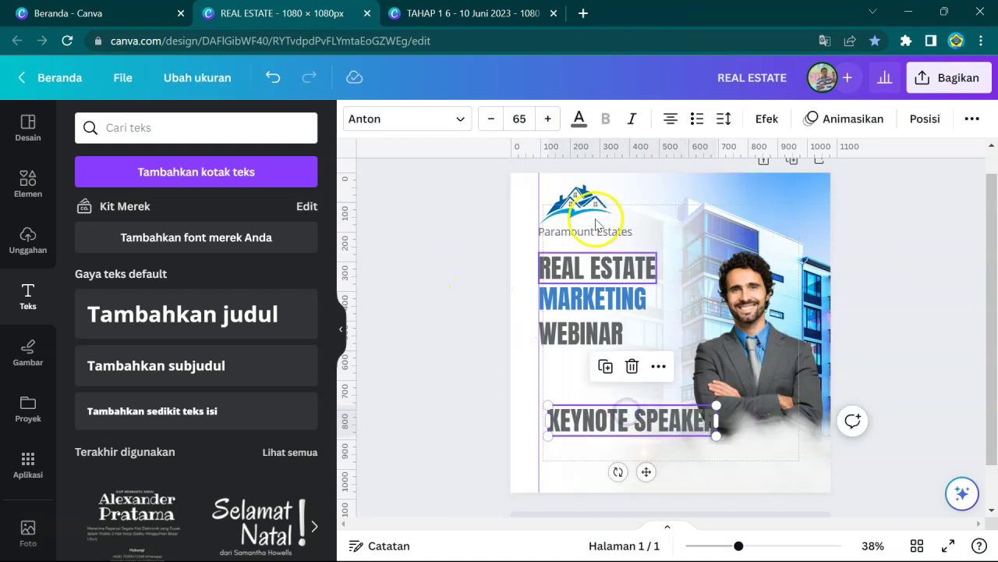
{"action": "left_click", "coordinate": [495, 119]}
{"action": "left_click_drag", "start_coordinate": [495, 119], "coordinate": [494, 118]}
{"action": "left_click_drag", "start_coordinate": [669, 414], "coordinate": [758, 426]}
{"action": "left_click_drag", "start_coordinate": [765, 431], "coordinate": [752, 442]}
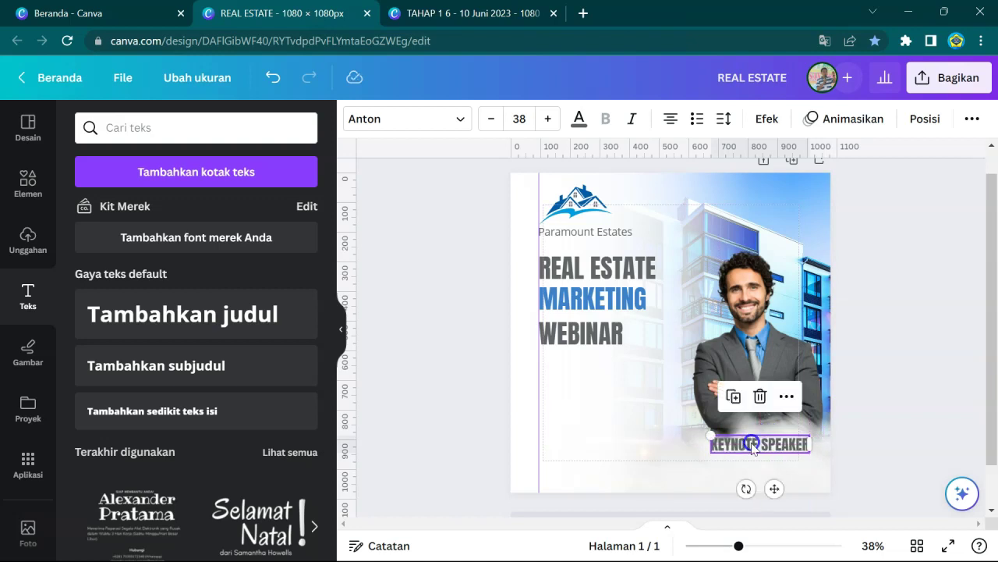
- Duplicate the MARKETING line lower on the page and retype it as the speaker's name
{"action": "left_click", "coordinate": [562, 300]}
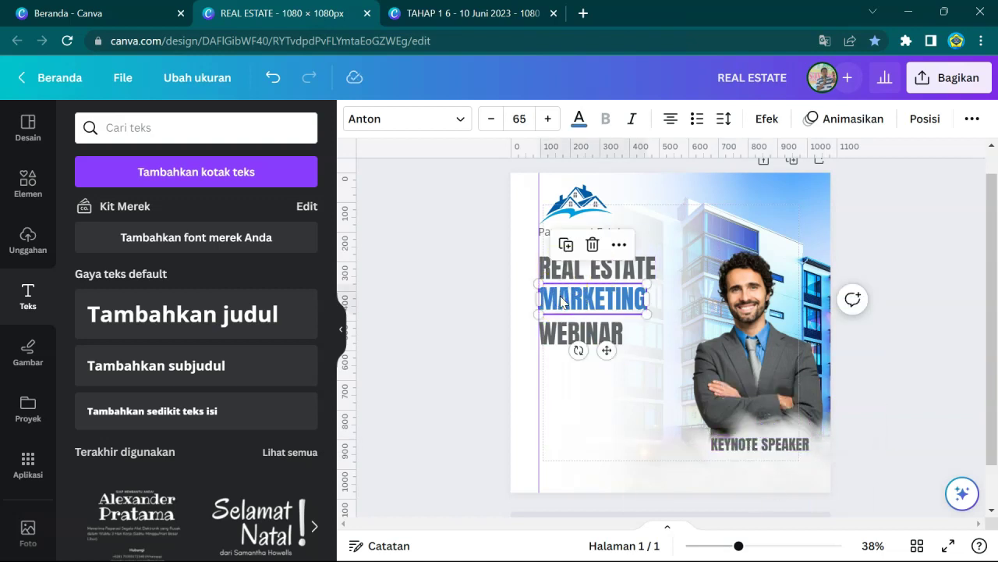
{"action": "double_click", "coordinate": [562, 301]}
{"action": "left_click_drag", "start_coordinate": [569, 310], "coordinate": [566, 395]}
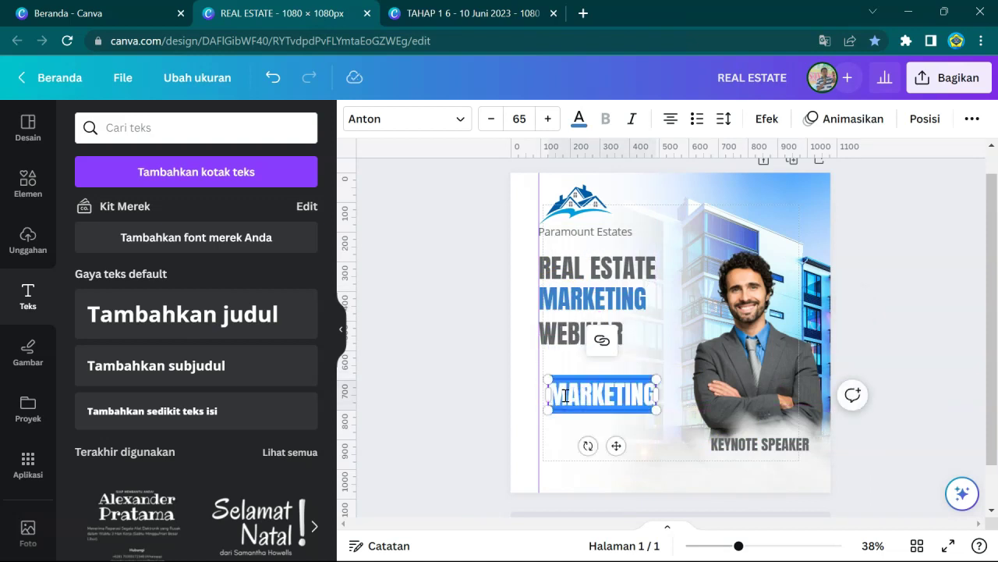
{"action": "key", "text": "BackSpace"}
{"action": "key", "text": "Caps_Lock"}
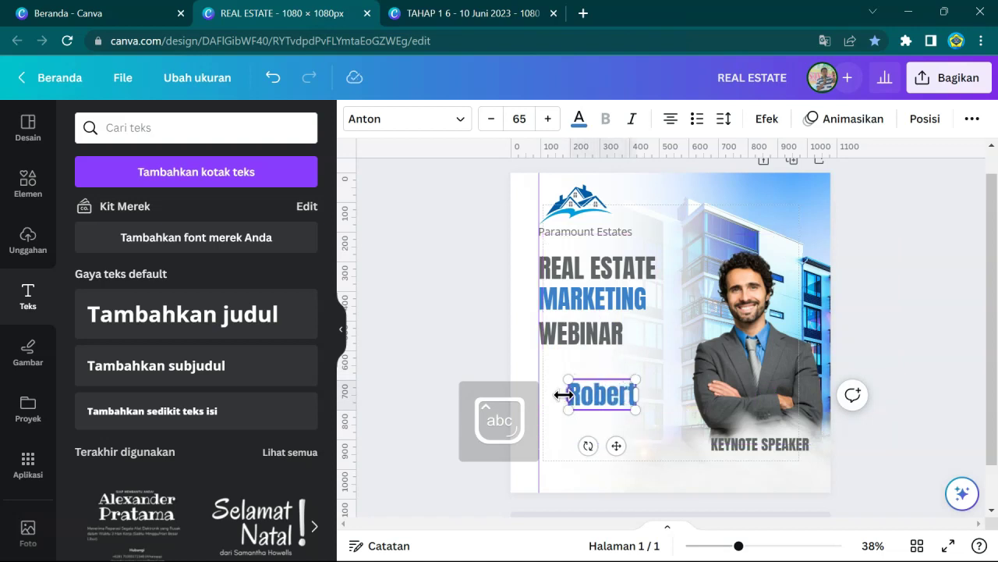
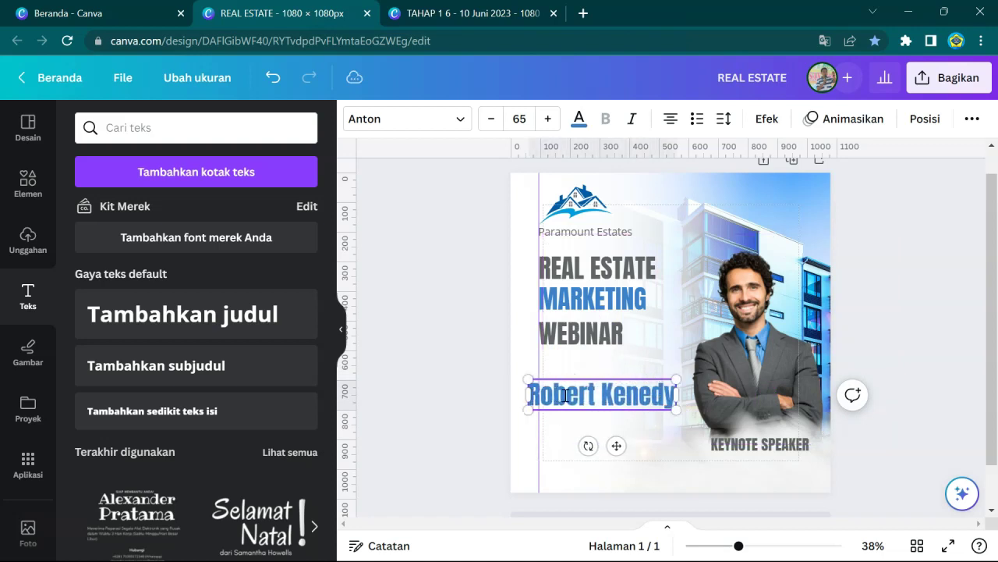
- Shrink the speaker's name from heading size down to 42
{"action": "left_click", "coordinate": [579, 361]}
{"action": "left_click", "coordinate": [574, 387]}
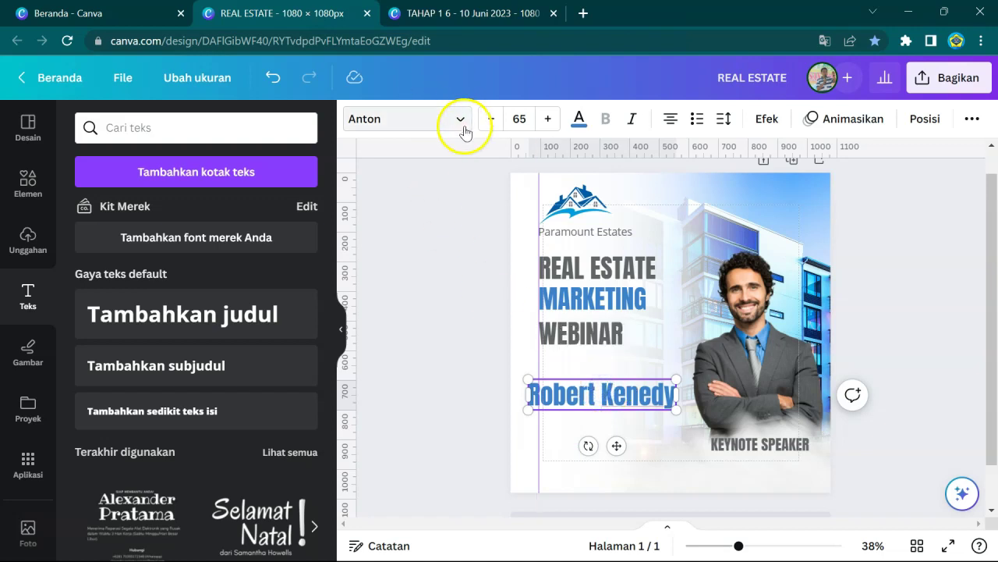
{"action": "left_click", "coordinate": [488, 118]}
{"action": "left_click", "coordinate": [487, 119]}
{"action": "left_click_drag", "start_coordinate": [487, 125], "coordinate": [488, 124]}
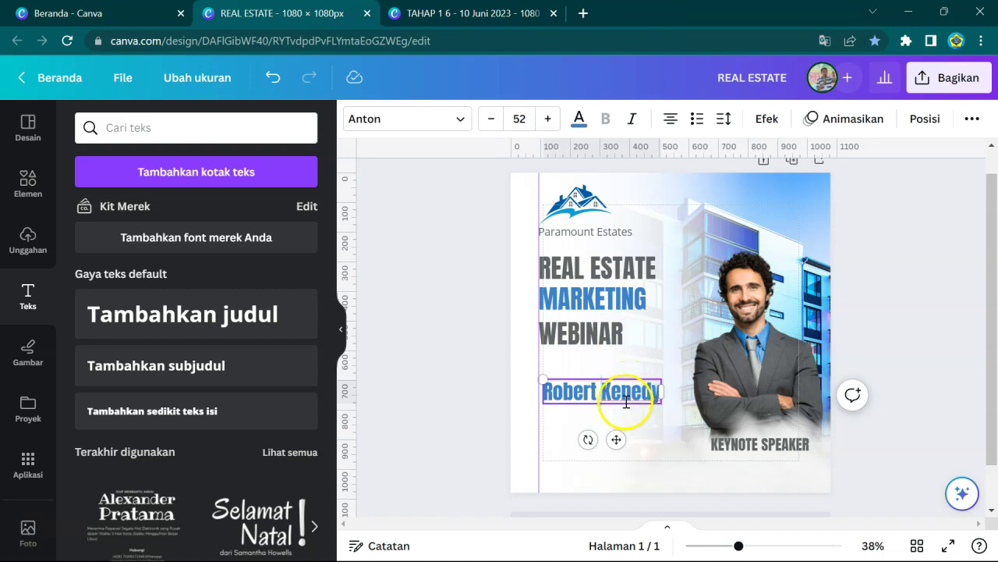
{"action": "left_click_drag", "start_coordinate": [489, 122], "coordinate": [489, 122]}
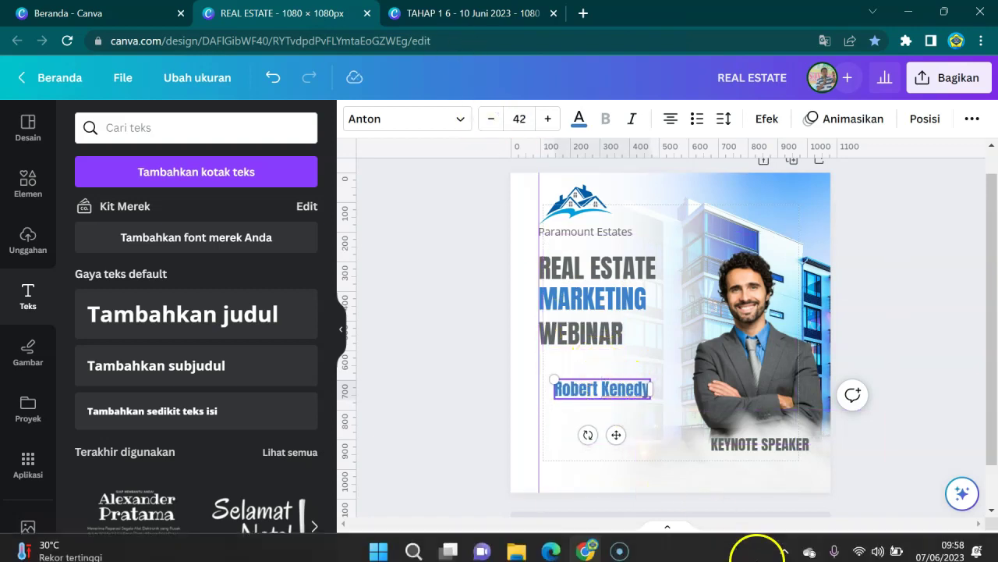
{"action": "left_click_drag", "start_coordinate": [739, 548], "coordinate": [748, 549]}
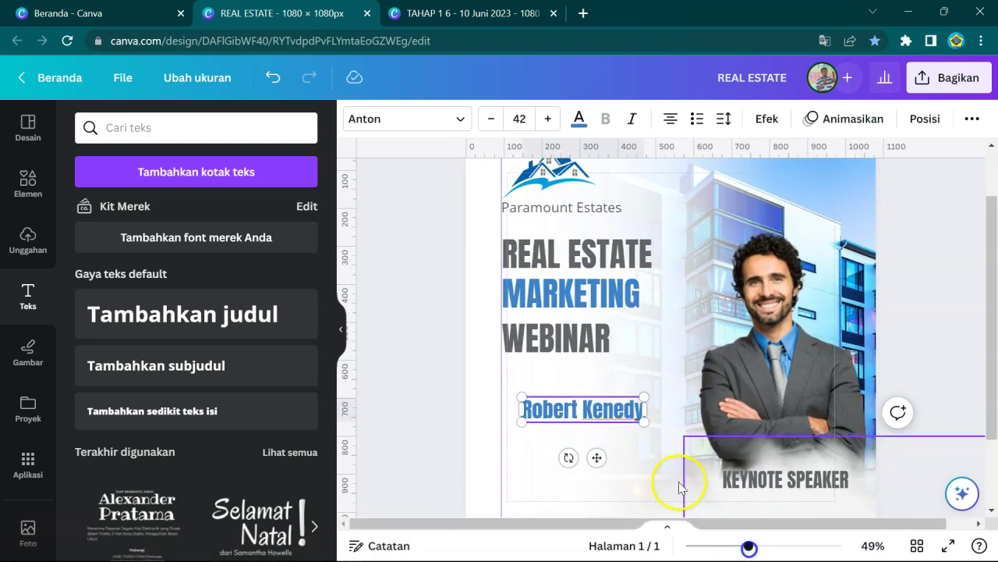
- Move the name beneath KEYNOTE SPEAKER and reduce it to size 34
{"action": "left_click", "coordinate": [548, 395]}
{"action": "left_click_drag", "start_coordinate": [550, 402], "coordinate": [755, 492]}
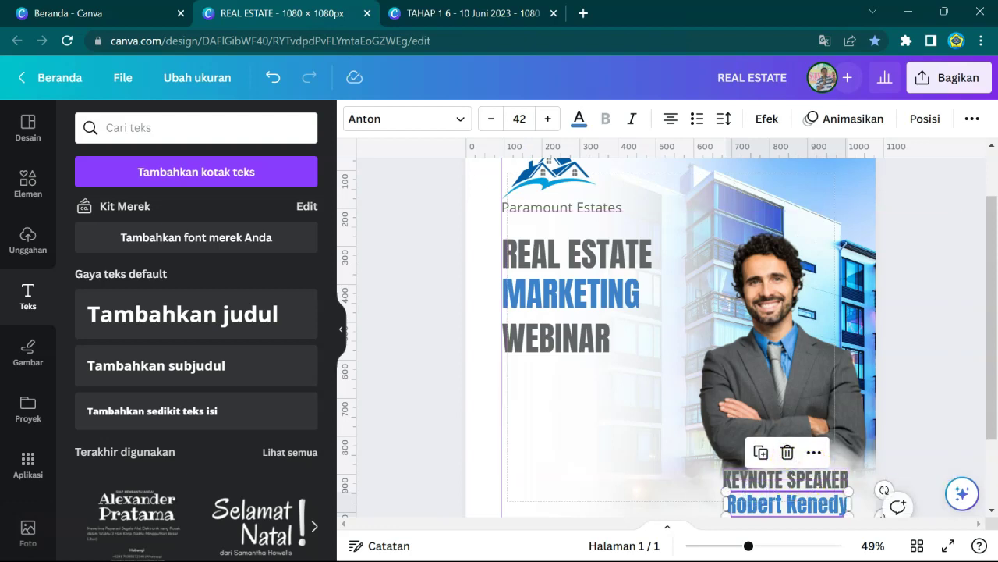
{"action": "left_click", "coordinate": [495, 120]}
{"action": "left_click", "coordinate": [495, 119]}
{"action": "left_click", "coordinate": [496, 119]}
{"action": "left_click", "coordinate": [493, 120]}
{"action": "left_click", "coordinate": [494, 120]}
{"action": "left_click", "coordinate": [493, 120]}
{"action": "left_click", "coordinate": [493, 120]}
{"action": "left_click", "coordinate": [493, 120]}
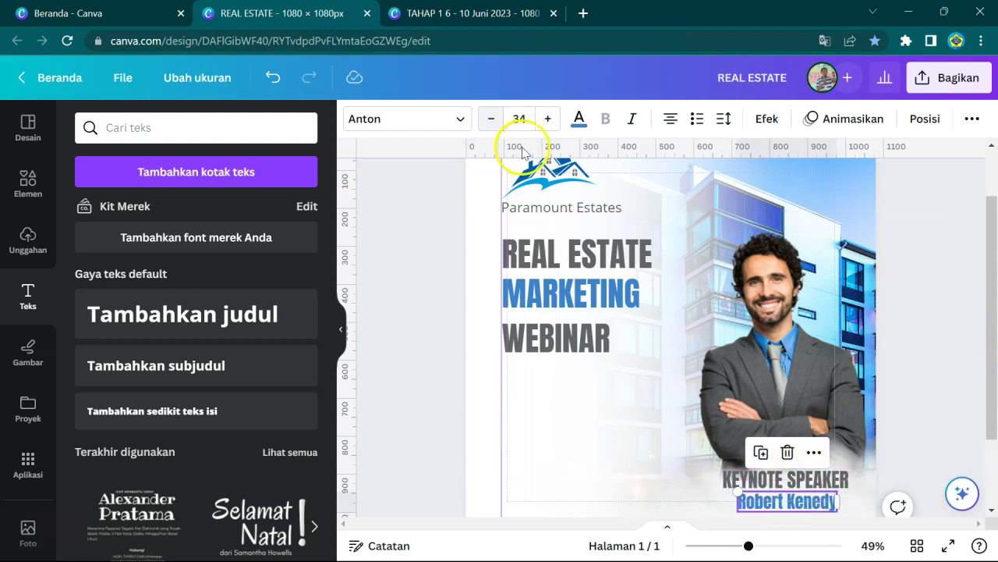
- Try the speaker's name in bold Open Sans
{"action": "scroll", "coordinate": [635, 267], "scroll_direction": "down", "scroll_amount": 2}
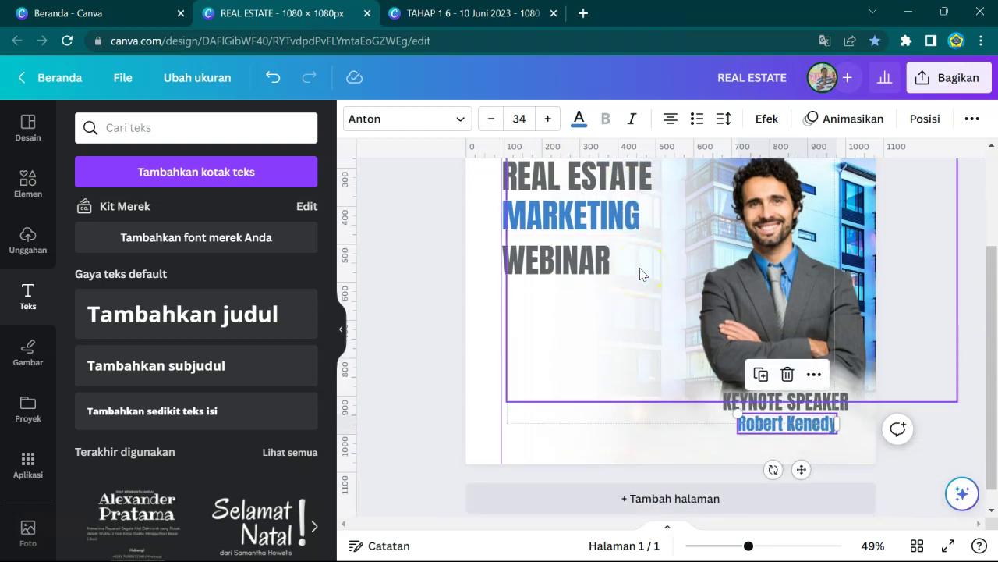
{"action": "left_click", "coordinate": [422, 117]}
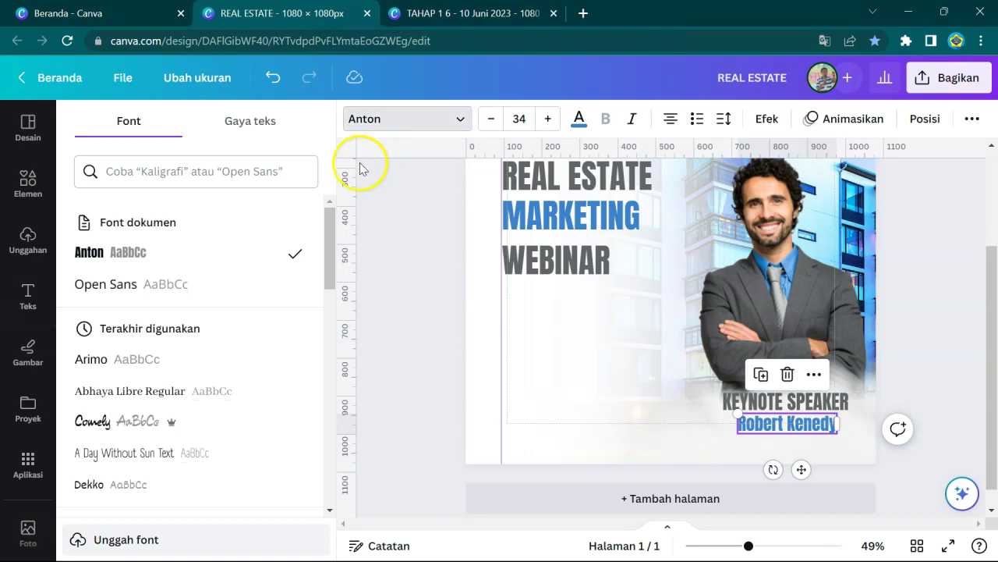
{"action": "left_click", "coordinate": [99, 277]}
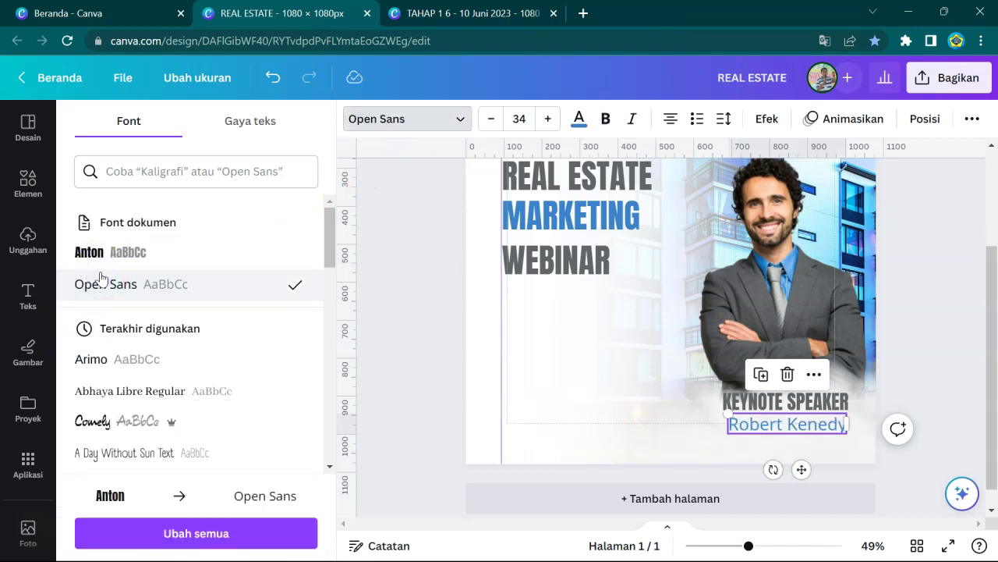
{"action": "left_click", "coordinate": [606, 121]}
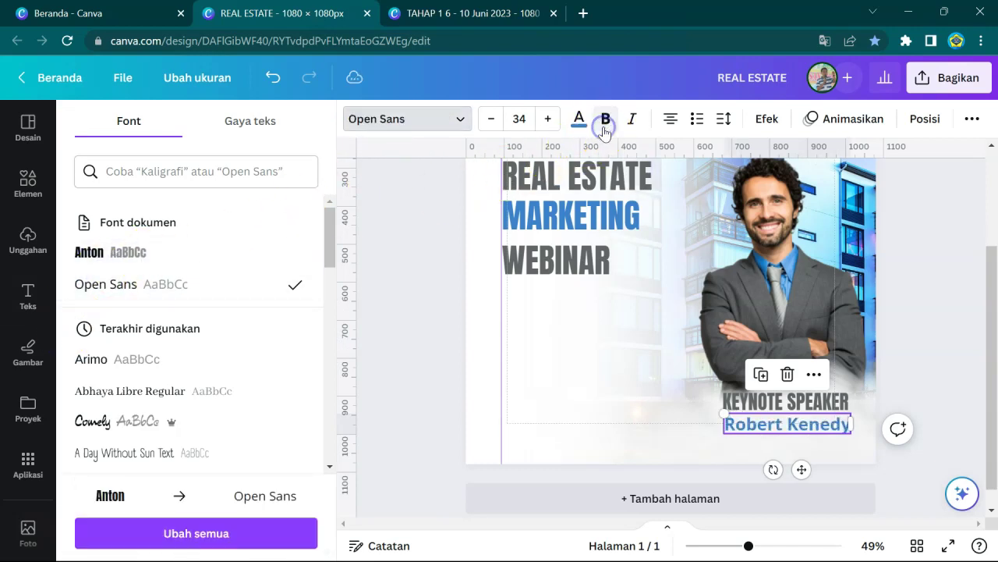
{"action": "left_click", "coordinate": [598, 345]}
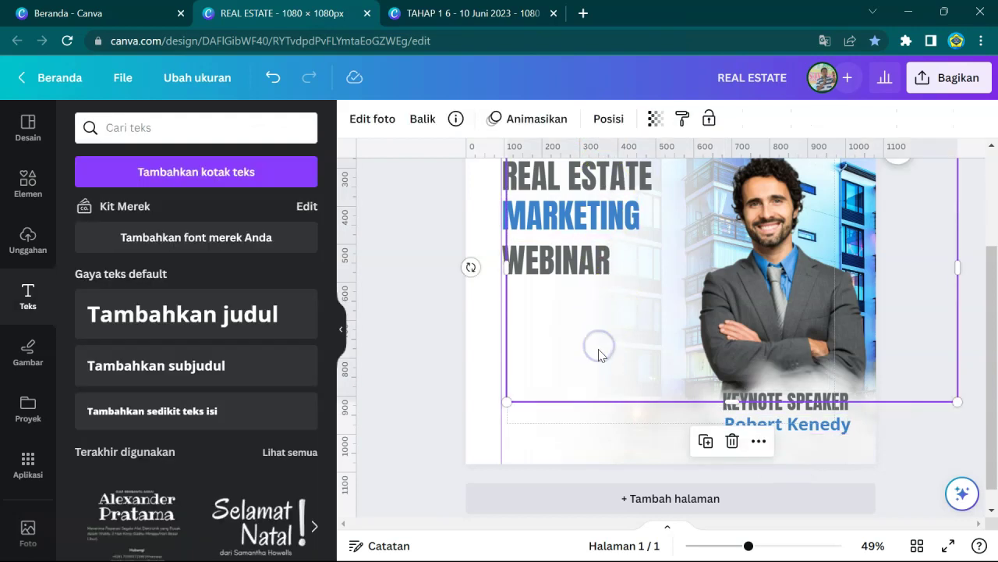
- Switch the speaker's name back to the Anton font
{"action": "scroll", "coordinate": [789, 350], "scroll_direction": "down", "scroll_amount": 1}
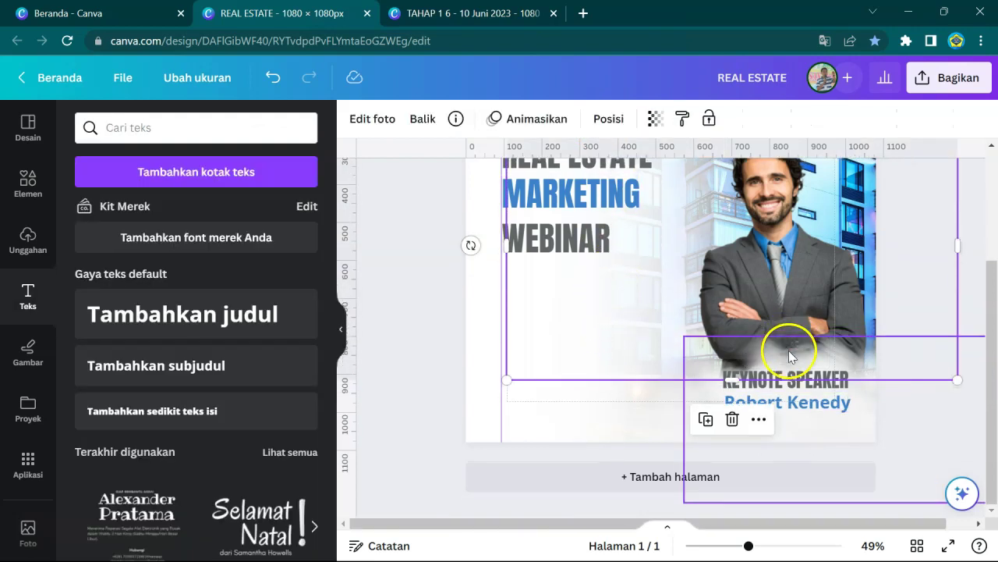
{"action": "left_click", "coordinate": [782, 403]}
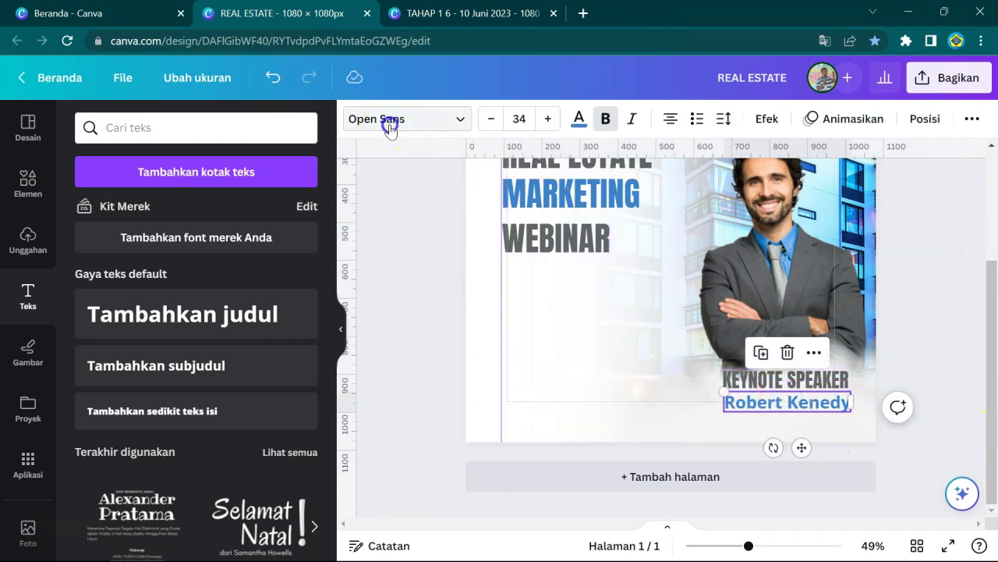
{"action": "left_click", "coordinate": [390, 125]}
{"action": "left_click", "coordinate": [117, 252]}
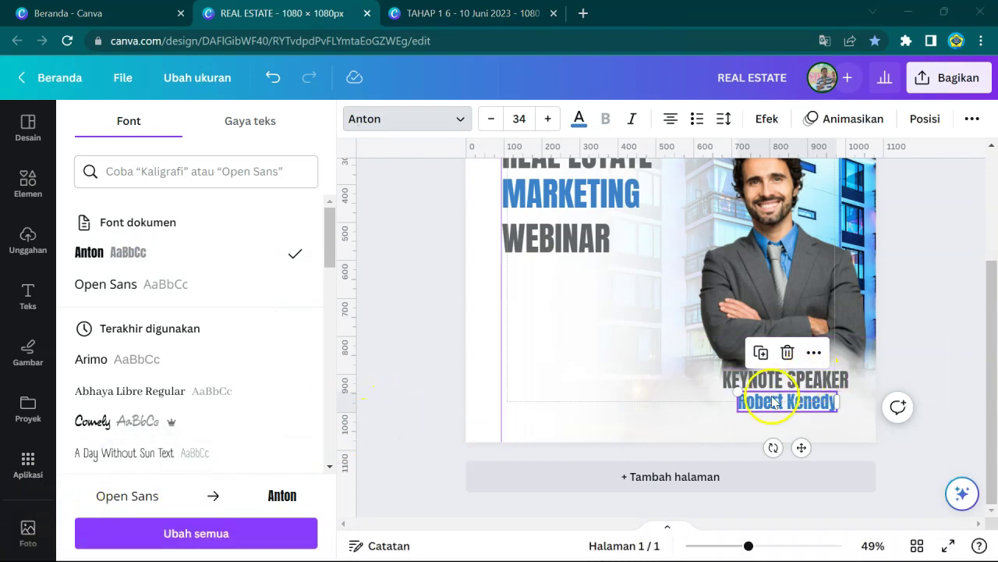
- Place a copy of the name line directly beneath it
{"action": "left_click", "coordinate": [646, 401]}
{"action": "left_click", "coordinate": [754, 402]}
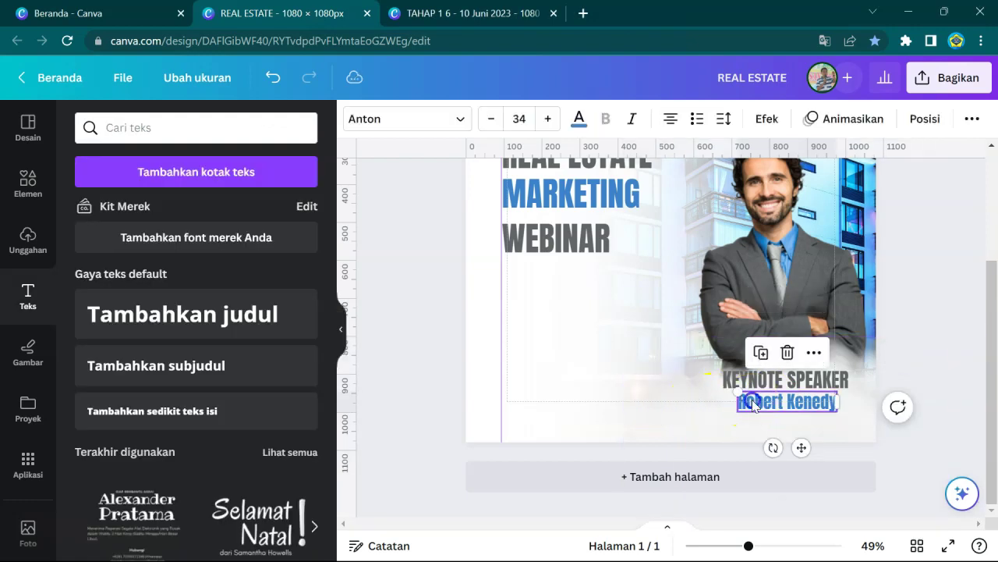
{"action": "left_click_drag", "start_coordinate": [753, 405], "coordinate": [754, 430]}
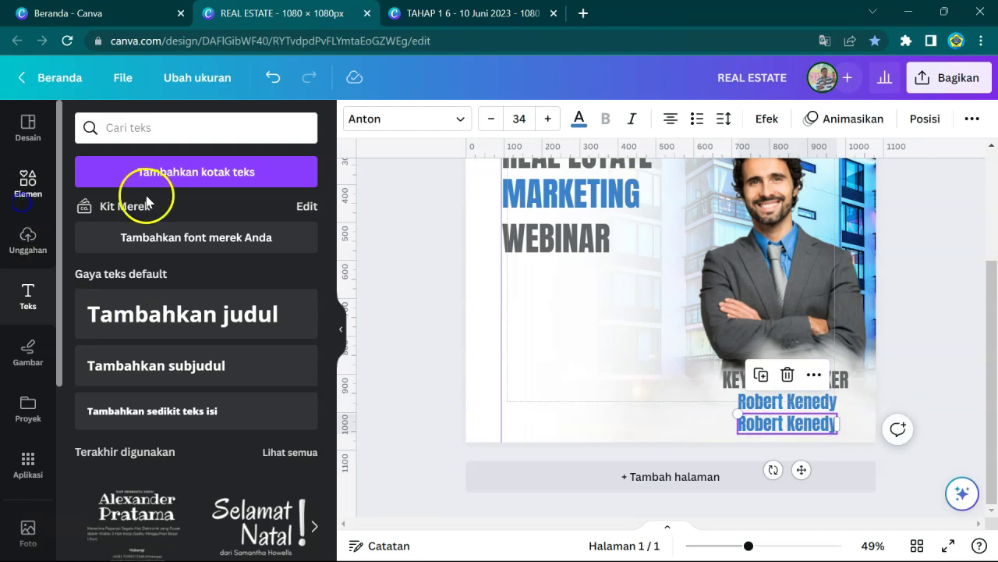
- Replace the copied name with the job title 'Marketing Manager Paramount Estates'
{"action": "double_click", "coordinate": [756, 422]}
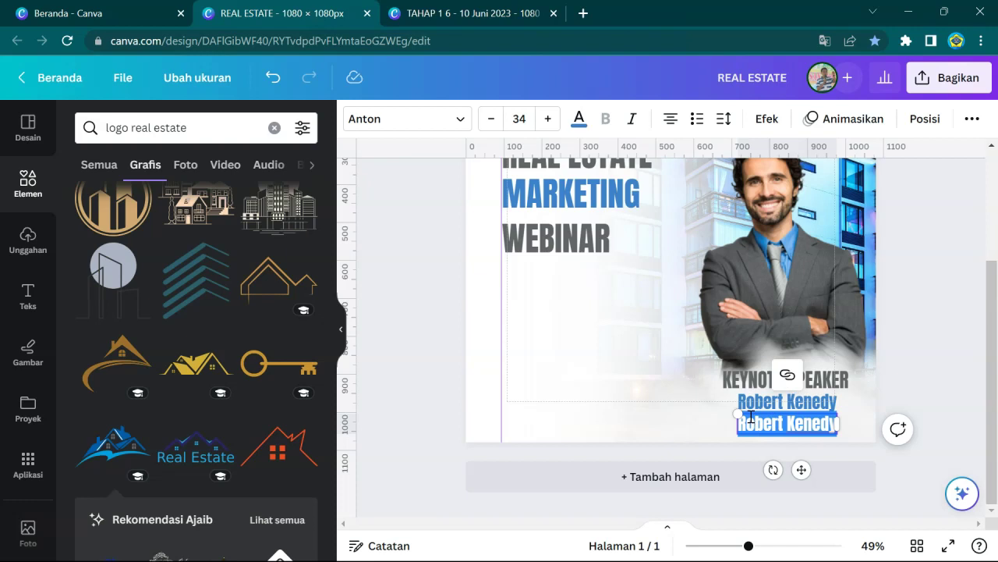
{"action": "type", "text": "Marketing"}
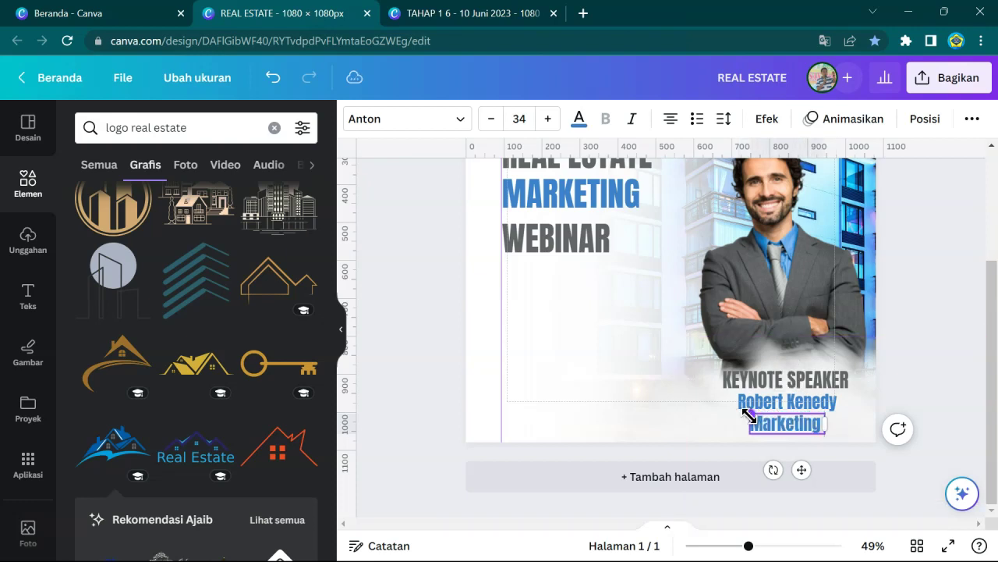
{"action": "type", "text": " Manager"}
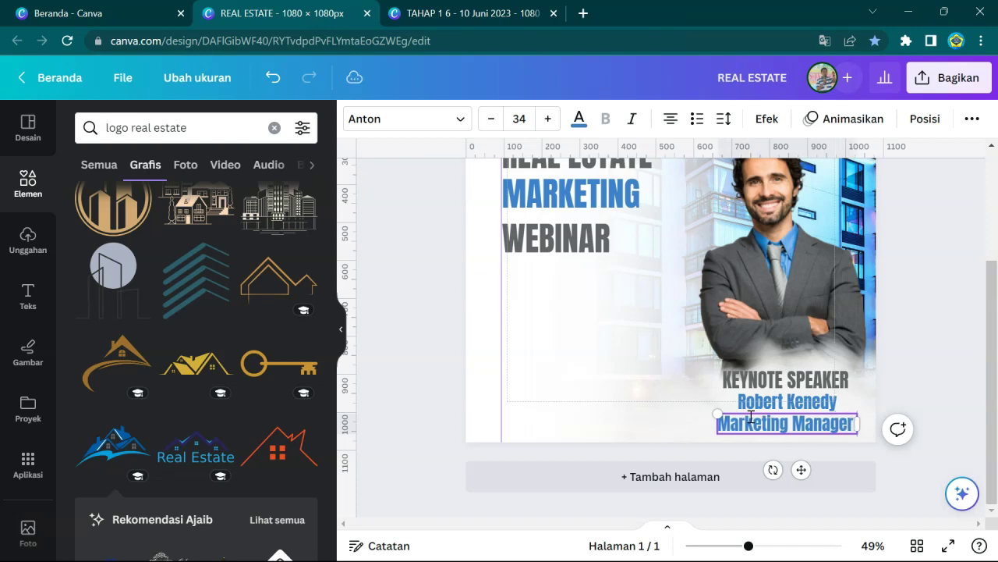
{"action": "type", "text": " Faramount Estates"}
{"action": "left_click", "coordinate": [626, 375]}
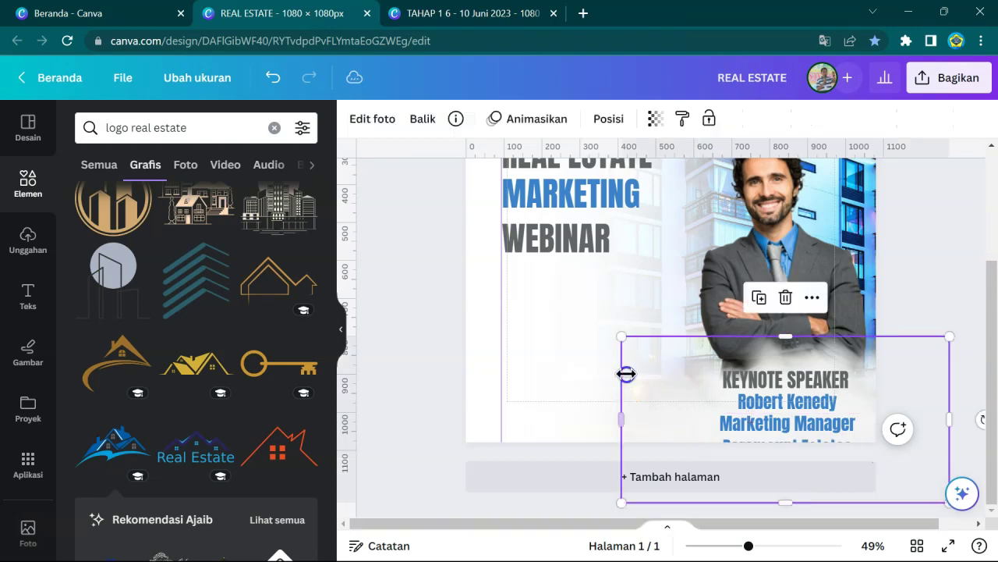
- Shrink the job title to size 21 so it fits on one line
{"action": "left_click", "coordinate": [827, 417]}
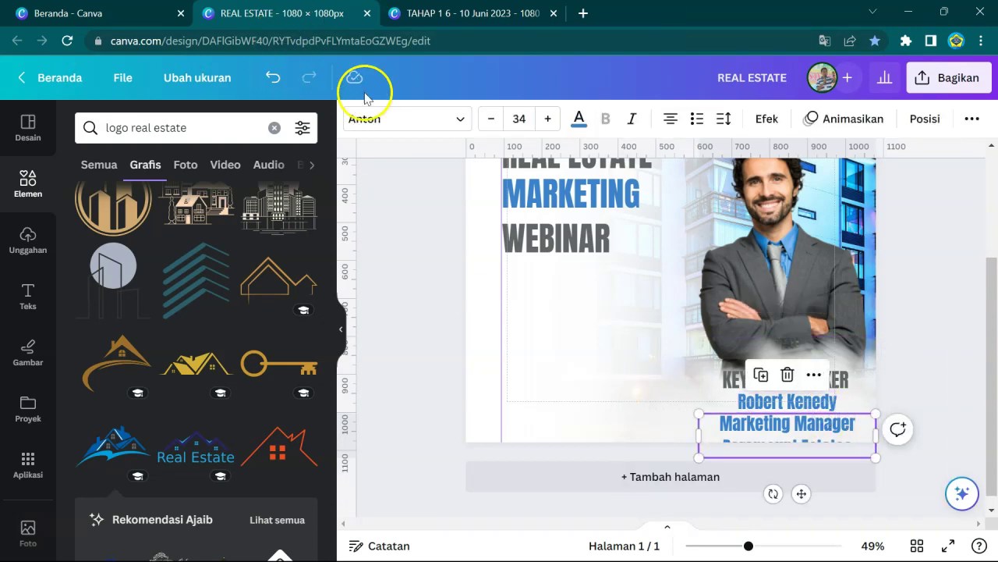
{"action": "left_click", "coordinate": [488, 119]}
{"action": "left_click", "coordinate": [488, 118]}
{"action": "left_click", "coordinate": [488, 118]}
{"action": "left_click", "coordinate": [488, 118]}
{"action": "left_click", "coordinate": [488, 118]}
{"action": "left_click", "coordinate": [488, 119]}
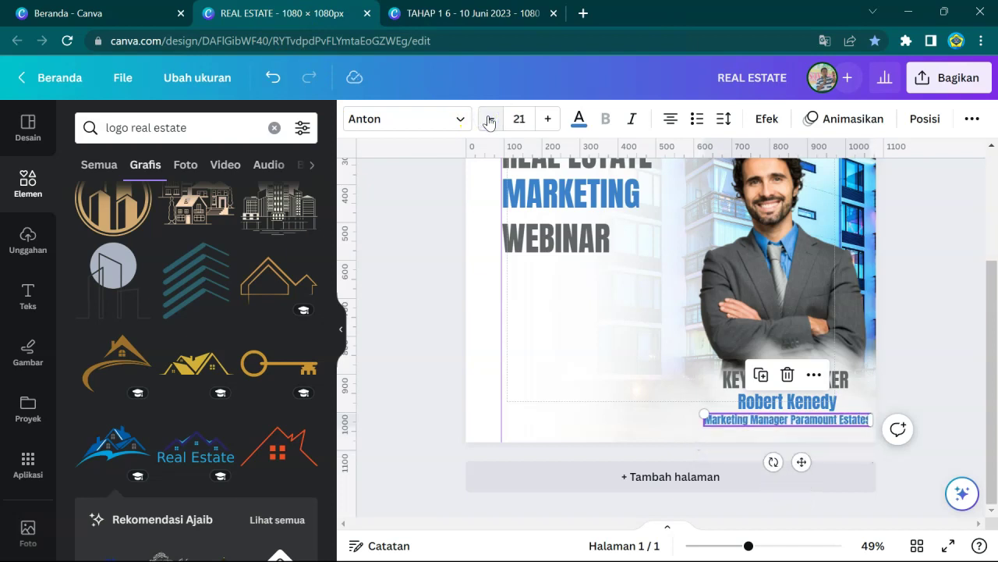
- Nudge the job title up slightly and colour it dark grey #616566
{"action": "left_click", "coordinate": [624, 410]}
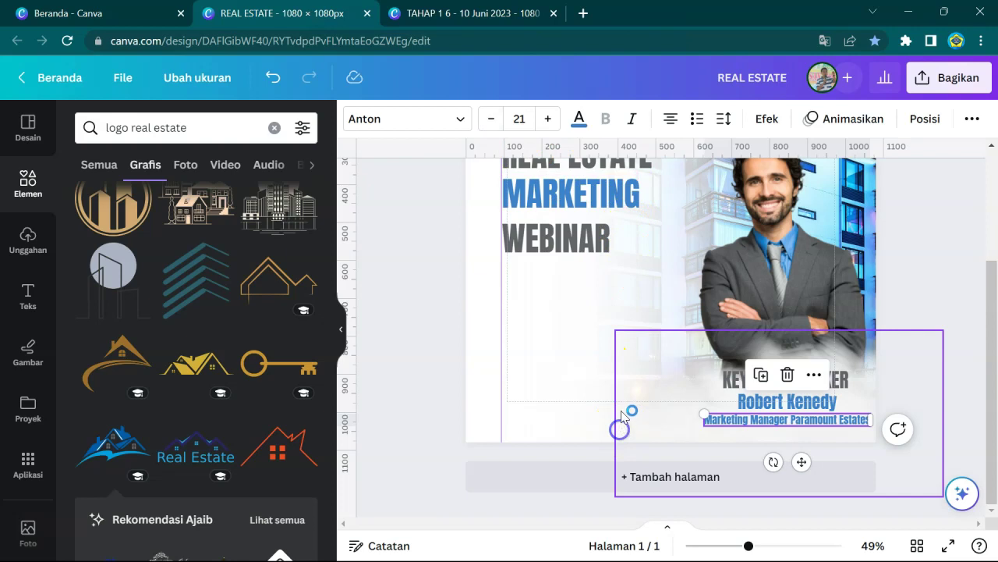
{"action": "left_click", "coordinate": [829, 418]}
{"action": "left_click", "coordinate": [900, 383]}
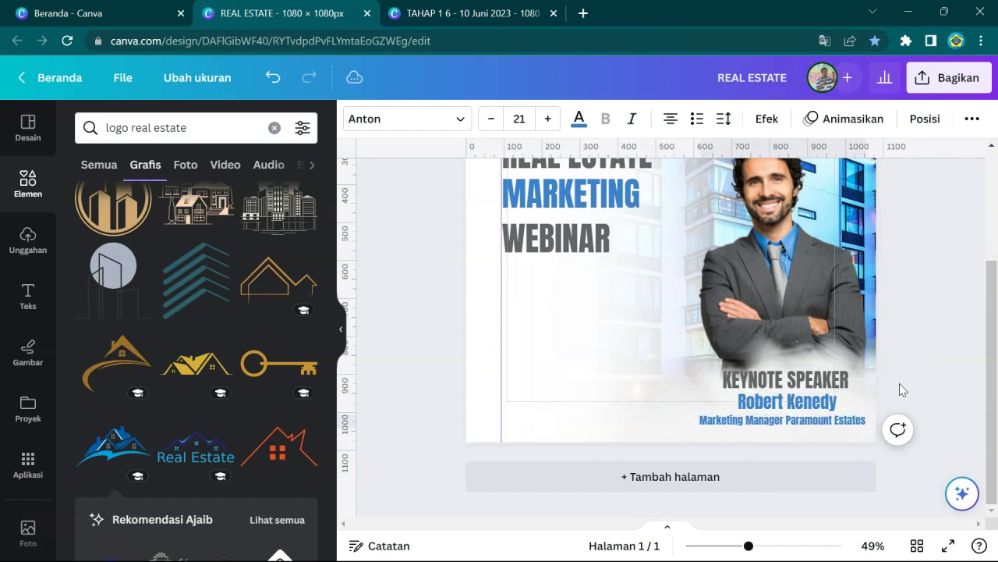
{"action": "key", "text": "Up"}
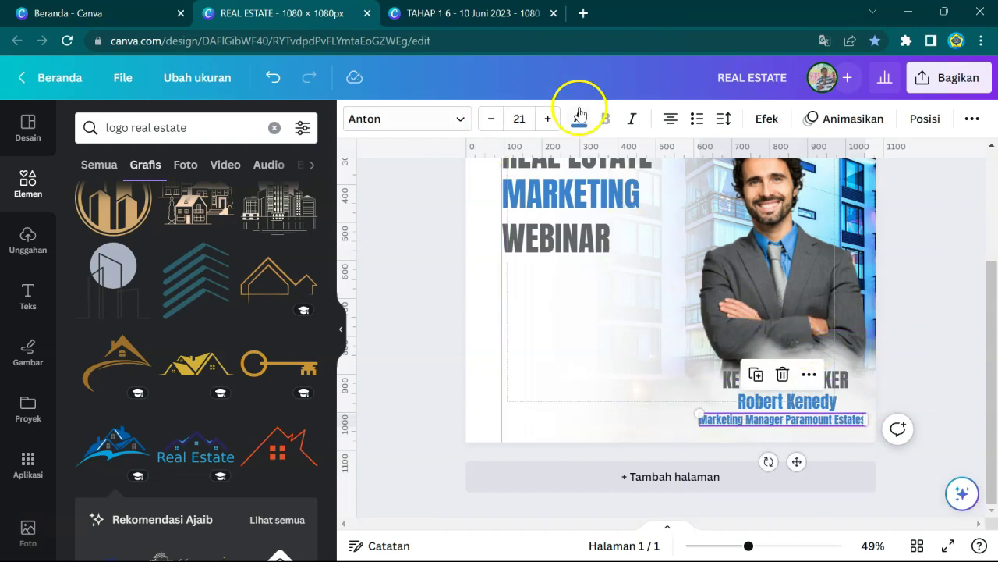
{"action": "left_click", "coordinate": [579, 113]}
{"action": "left_click", "coordinate": [260, 213]}
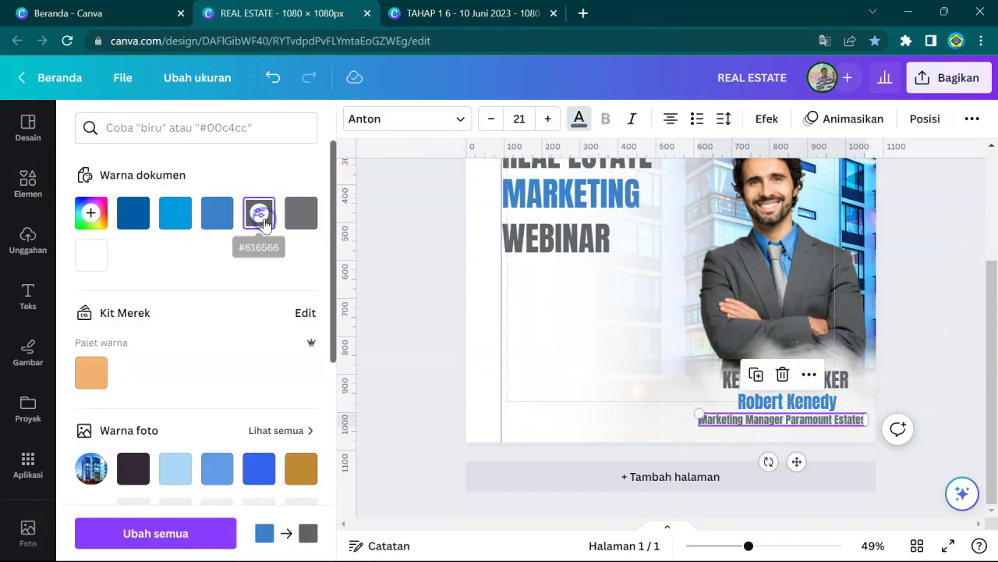
{"action": "left_click", "coordinate": [949, 377]}
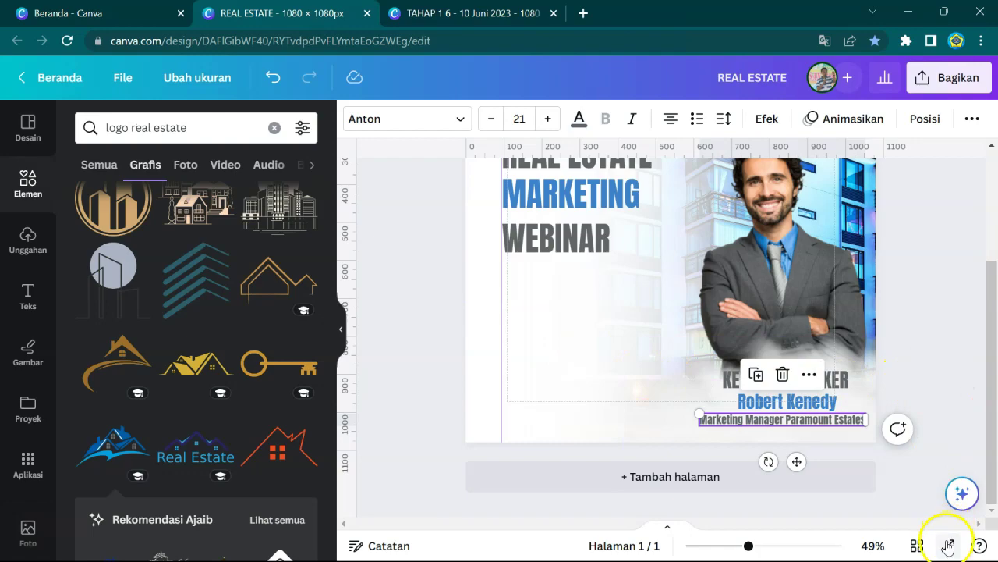
{"action": "left_click", "coordinate": [949, 545]}
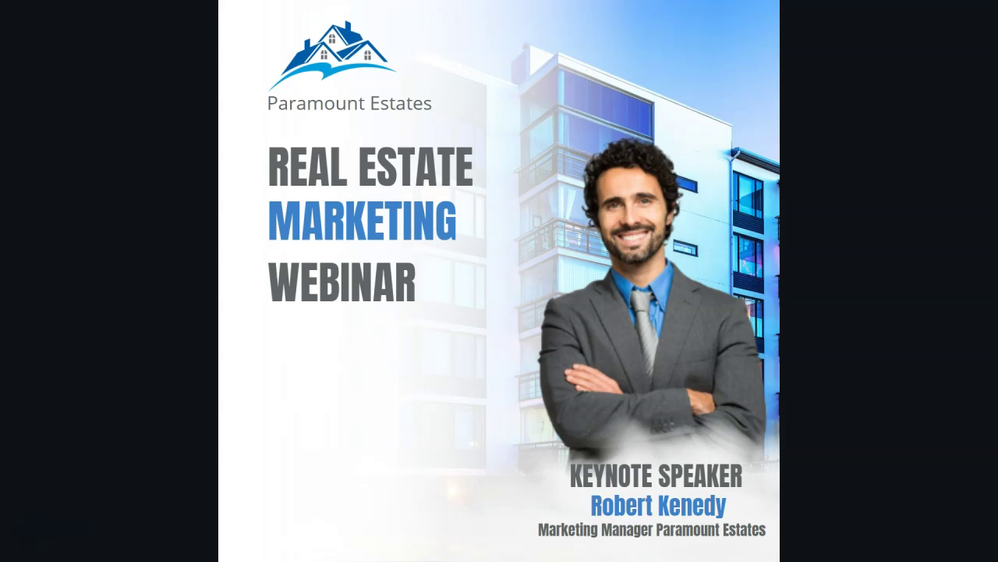
{"action": "right_click", "coordinate": [839, 287]}
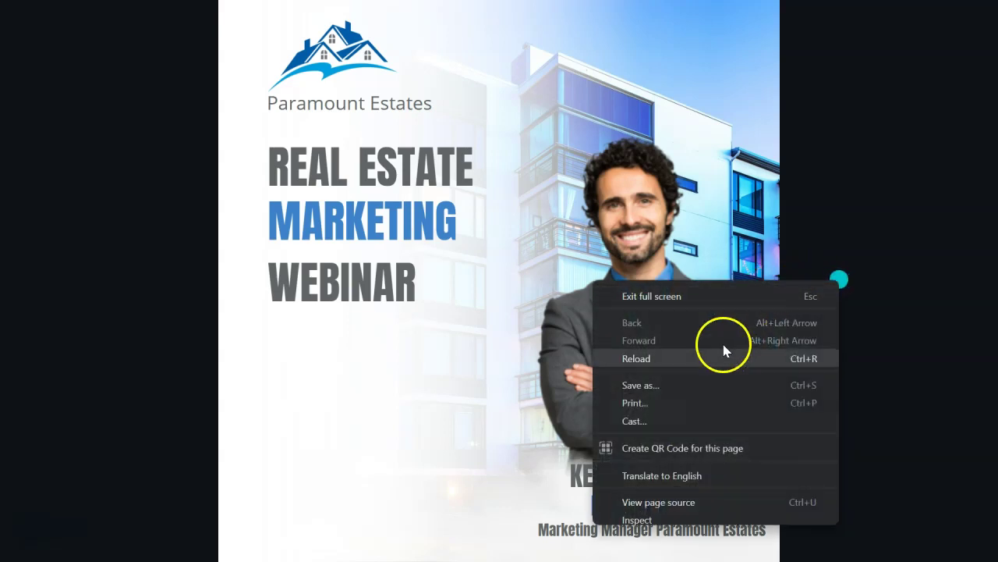
{"action": "left_click", "coordinate": [688, 297]}
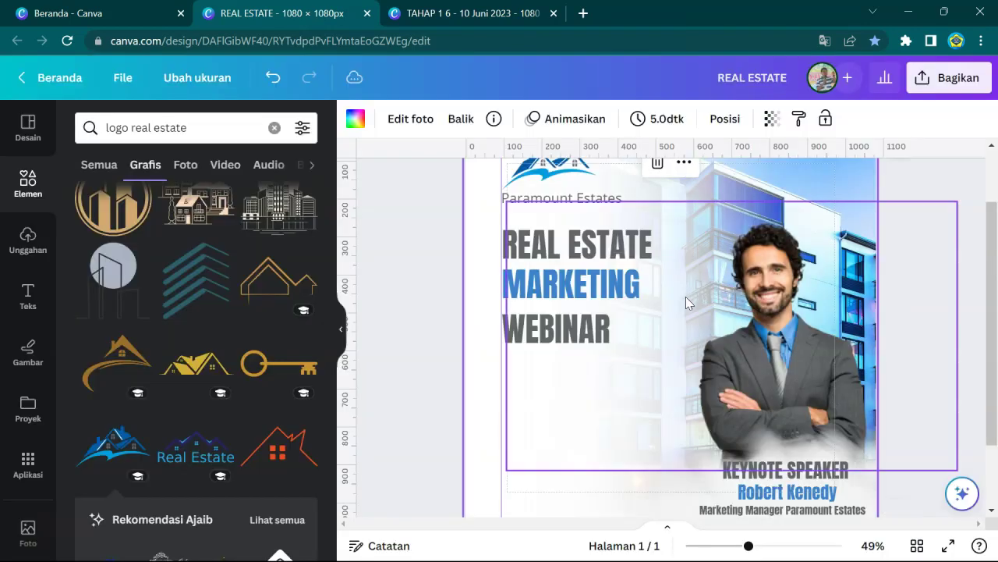
- Search the Elements panel for 'zoom logo'
{"action": "mouse_move", "coordinate": [686, 296]}
{"action": "left_mouse_down"}
{"action": "mouse_move", "coordinate": [624, 312]}
{"action": "mouse_move", "coordinate": [460, 296]}
{"action": "mouse_move", "coordinate": [439, 307]}
{"action": "mouse_move", "coordinate": [508, 230]}
{"action": "mouse_move", "coordinate": [388, 232]}
{"action": "left_mouse_up"}
{"action": "left_click", "coordinate": [538, 331]}
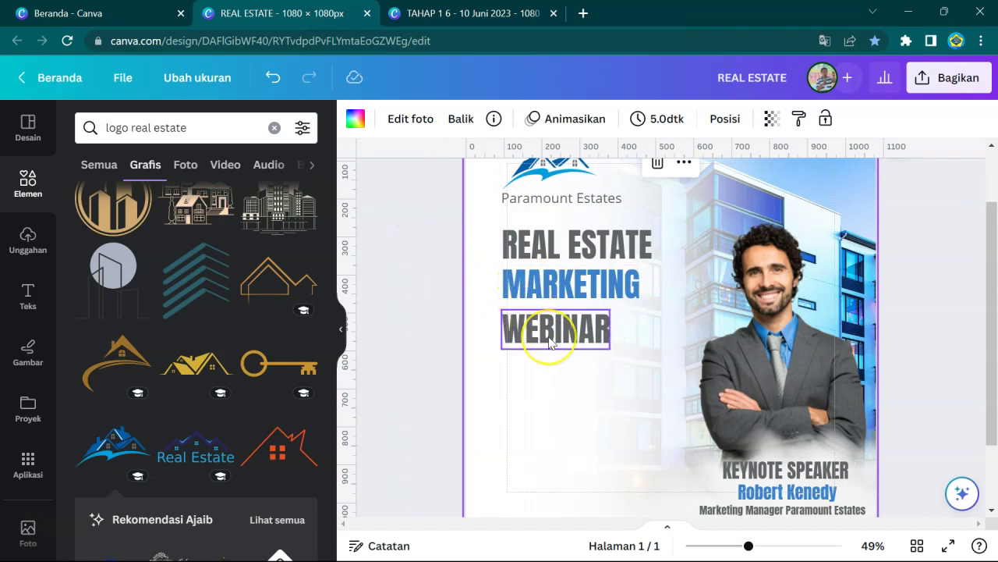
{"action": "scroll", "coordinate": [549, 343], "scroll_direction": "down", "scroll_amount": 1}
{"action": "left_click", "coordinate": [549, 343]}
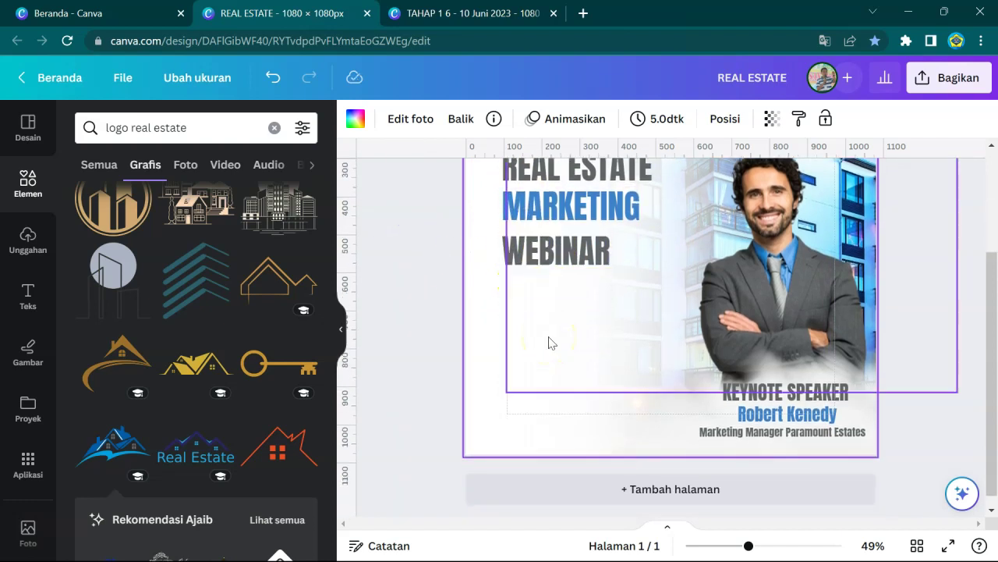
{"action": "scroll", "coordinate": [549, 343], "scroll_direction": "up", "scroll_amount": 1}
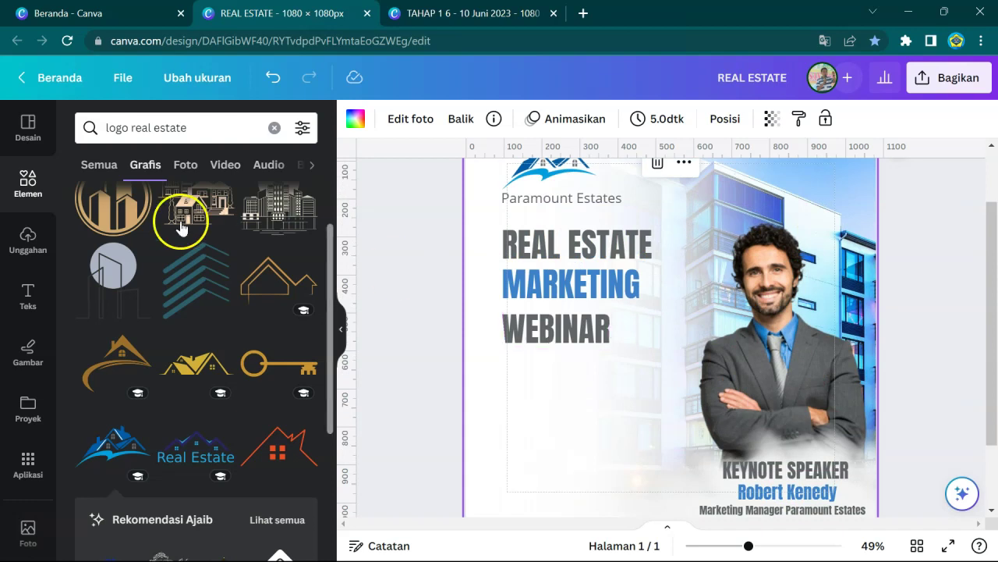
{"action": "left_click", "coordinate": [191, 128]}
{"action": "left_click_drag", "start_coordinate": [192, 128], "coordinate": [139, 131]}
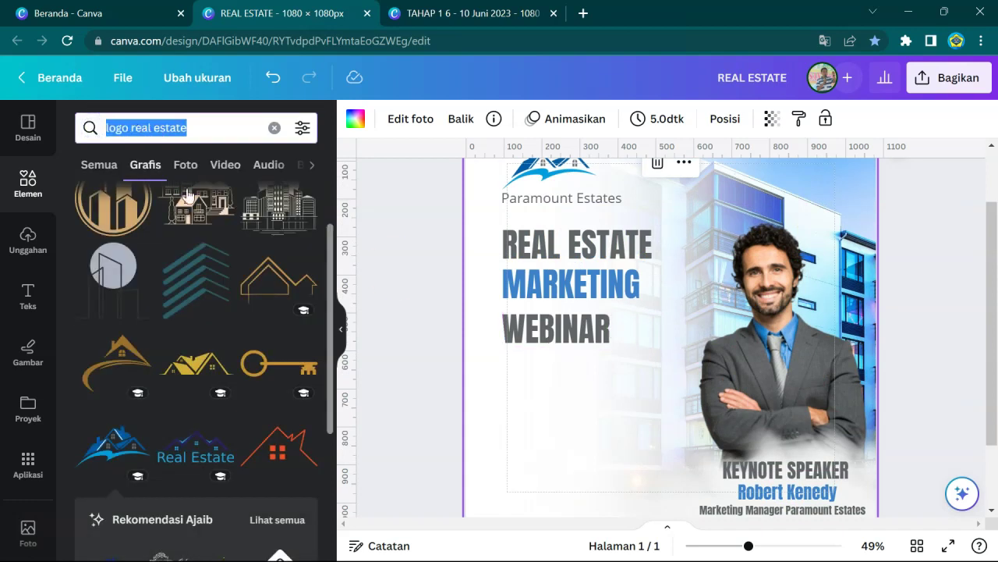
{"action": "type", "text": "zoom l"}
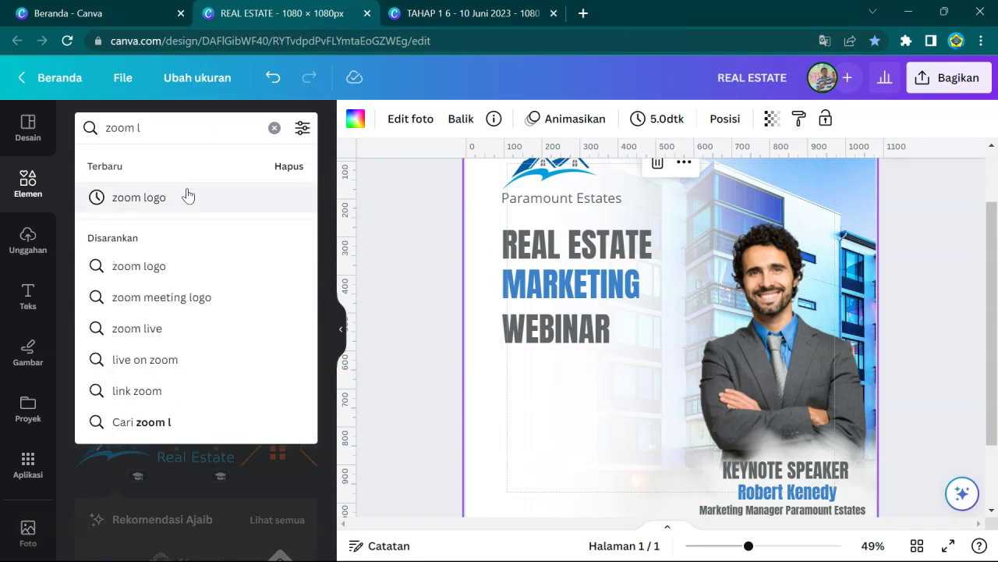
{"action": "type", "text": "ogo"}
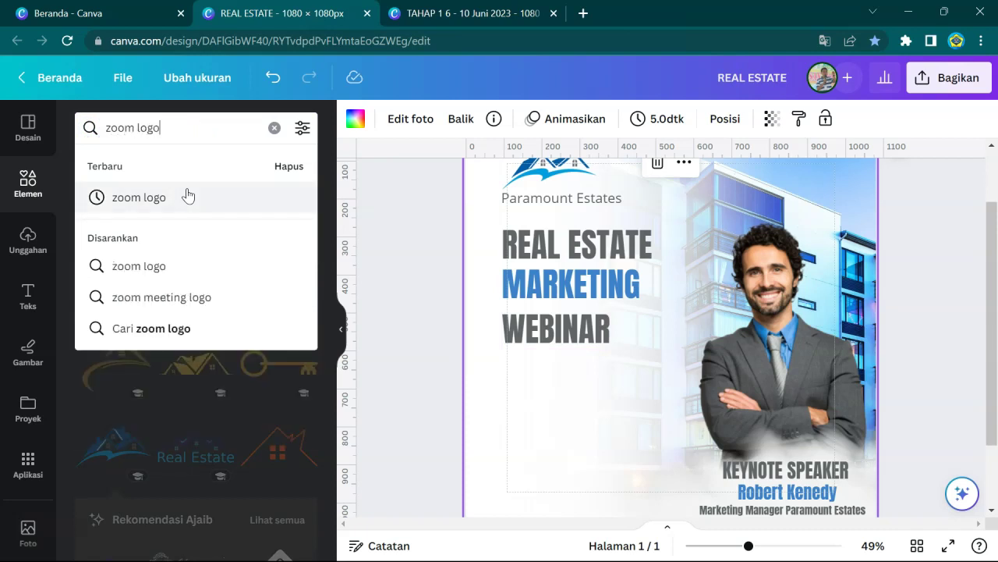
{"action": "type", "text": "go"}
{"action": "left_click", "coordinate": [187, 197]}
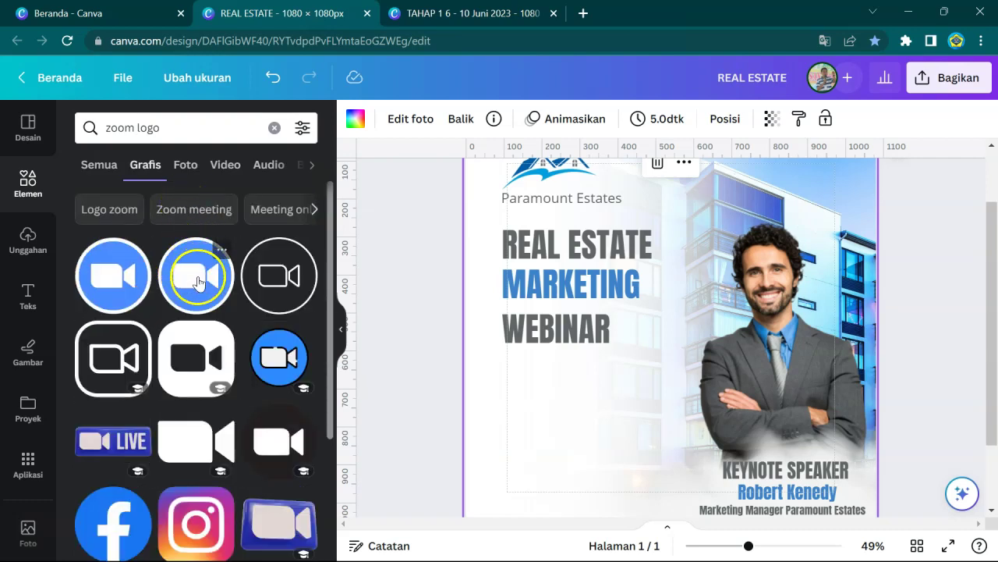
- Add the blue Zoom icon, shrink it, and place it beside the house logo
{"action": "left_click", "coordinate": [198, 282]}
{"action": "left_click_drag", "start_coordinate": [753, 246], "coordinate": [627, 383]}
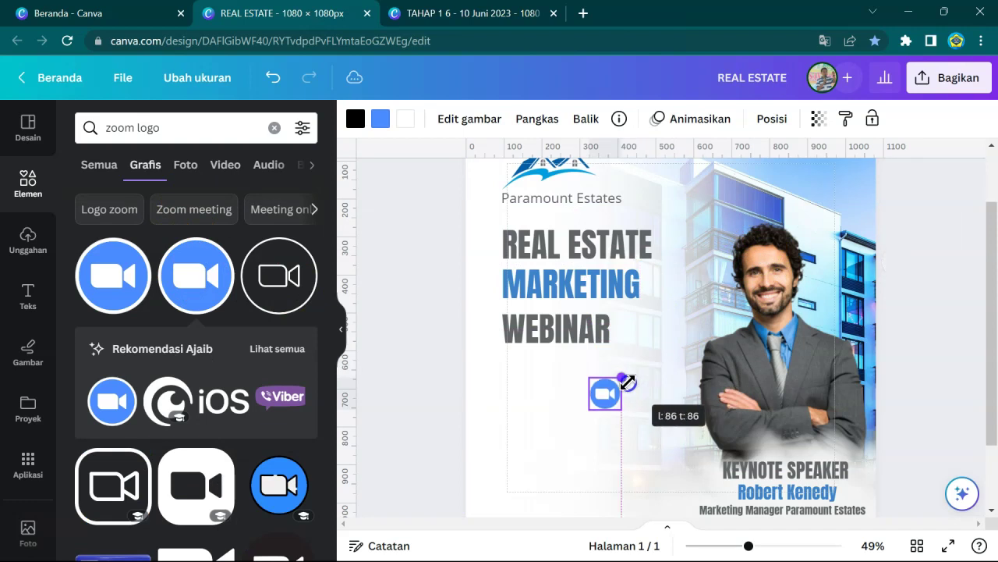
{"action": "scroll", "coordinate": [627, 382], "scroll_direction": "up", "scroll_amount": 2}
{"action": "left_click_drag", "start_coordinate": [603, 472], "coordinate": [637, 232]}
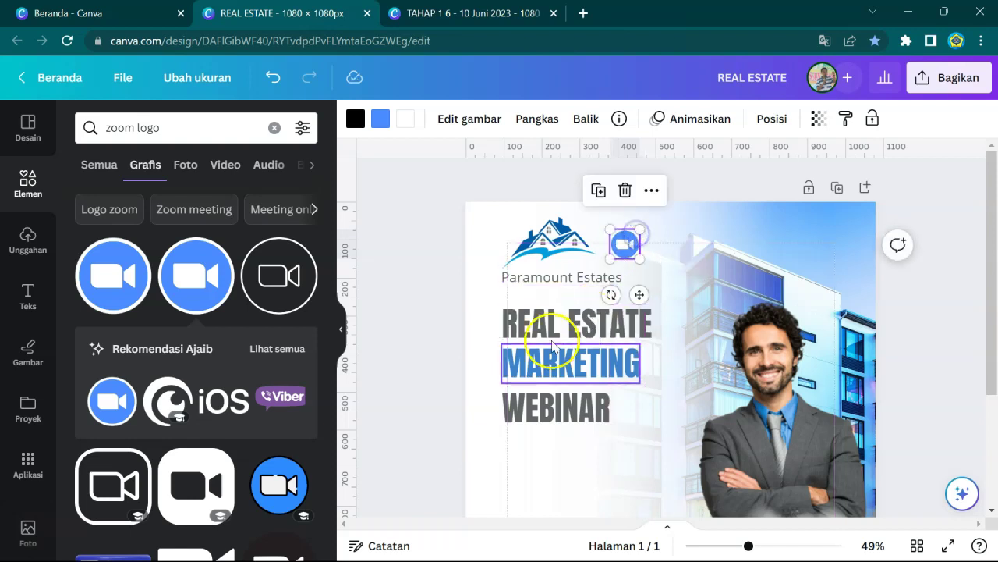
{"action": "left_click", "coordinate": [542, 336]}
{"action": "left_click", "coordinate": [544, 361]}
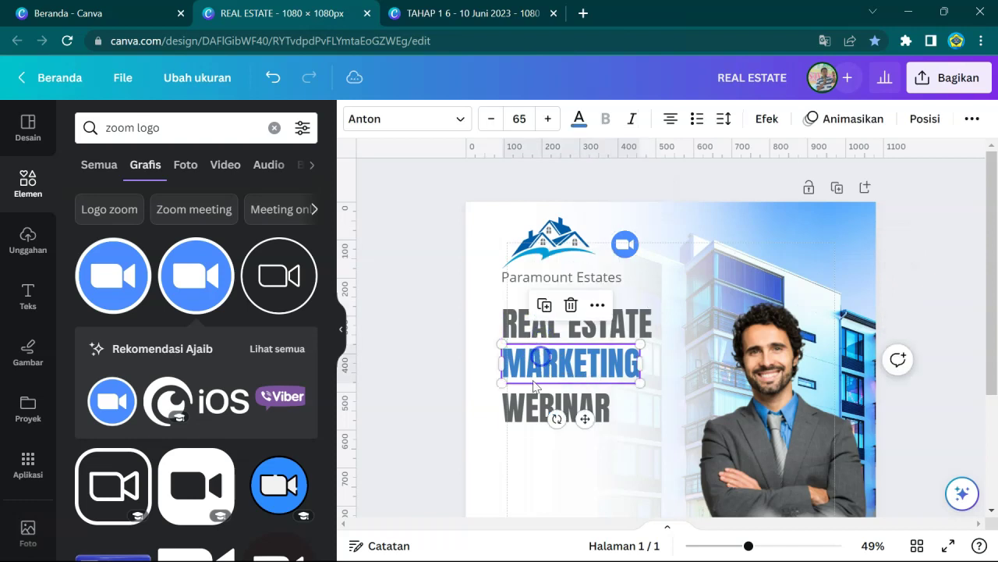
{"action": "left_click", "coordinate": [532, 402], "text": "shift"}
{"action": "left_click", "coordinate": [533, 330], "text": "shift"}
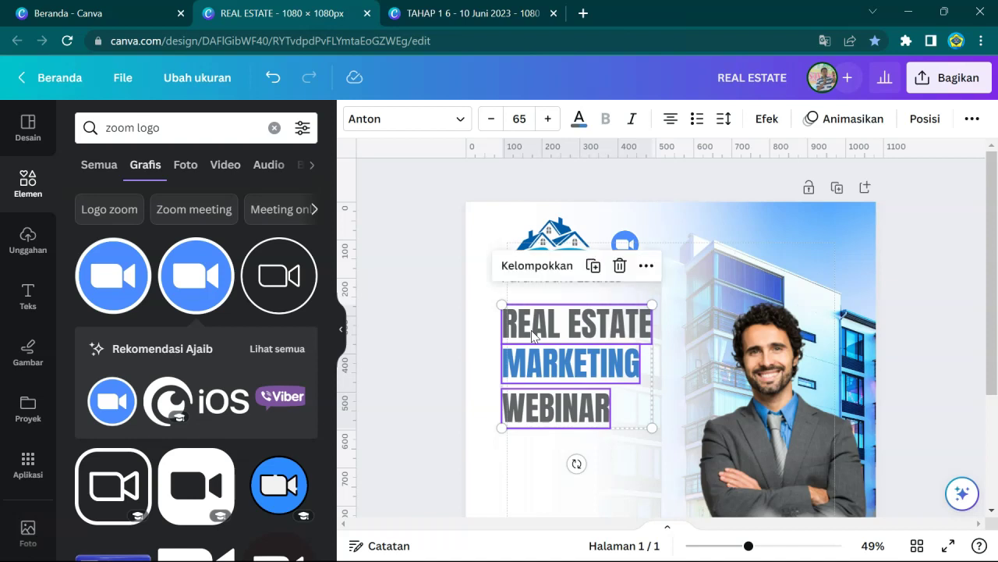
{"action": "left_click", "coordinate": [932, 118]}
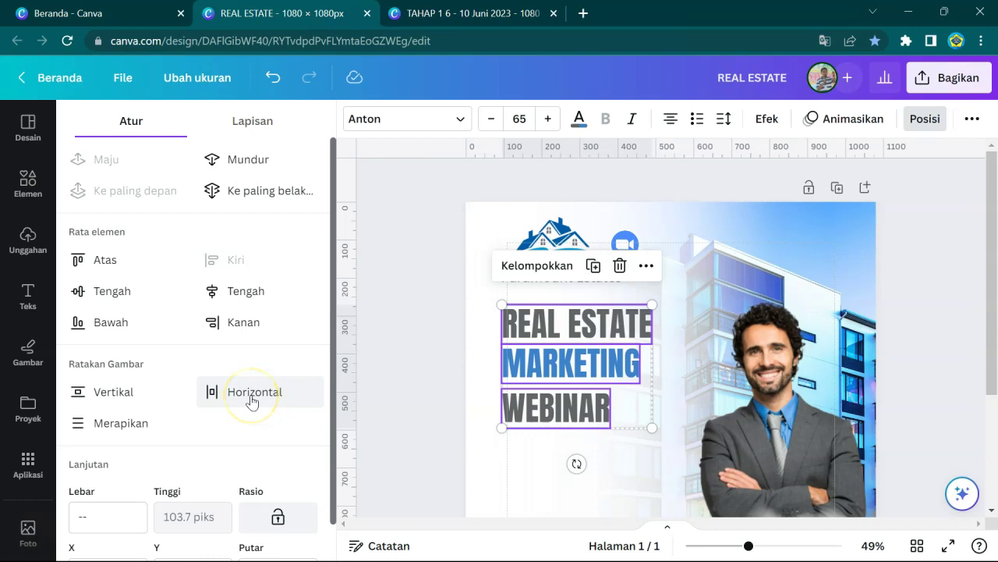
{"action": "left_click", "coordinate": [125, 423]}
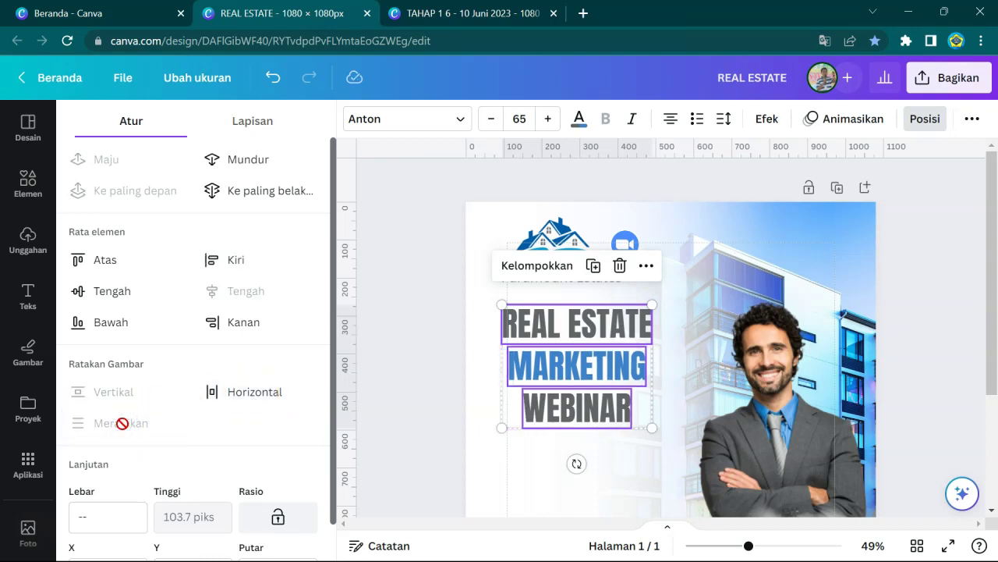
{"action": "left_click", "coordinate": [235, 399]}
{"action": "key", "text": "ctrl+z"}
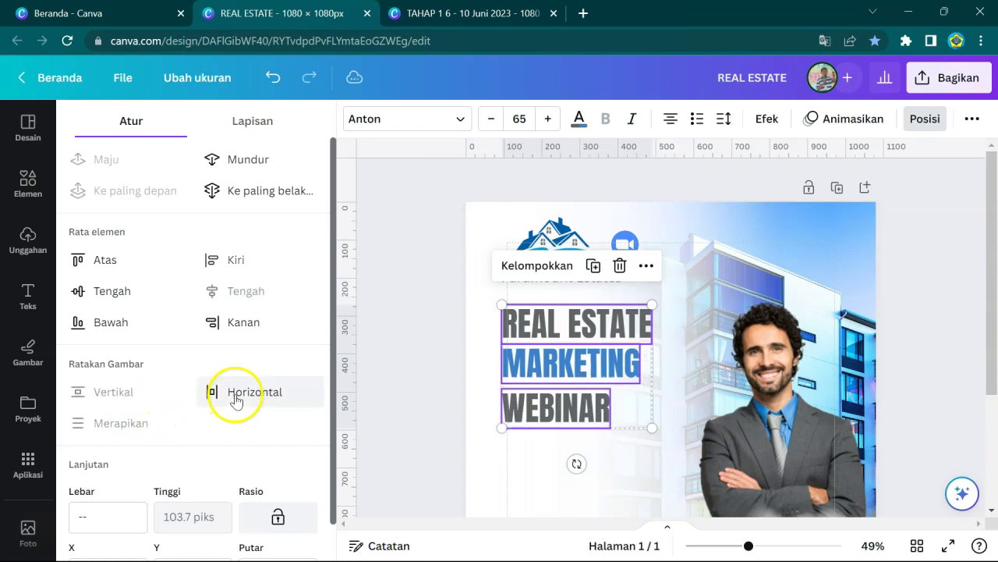
{"action": "left_click", "coordinate": [246, 397]}
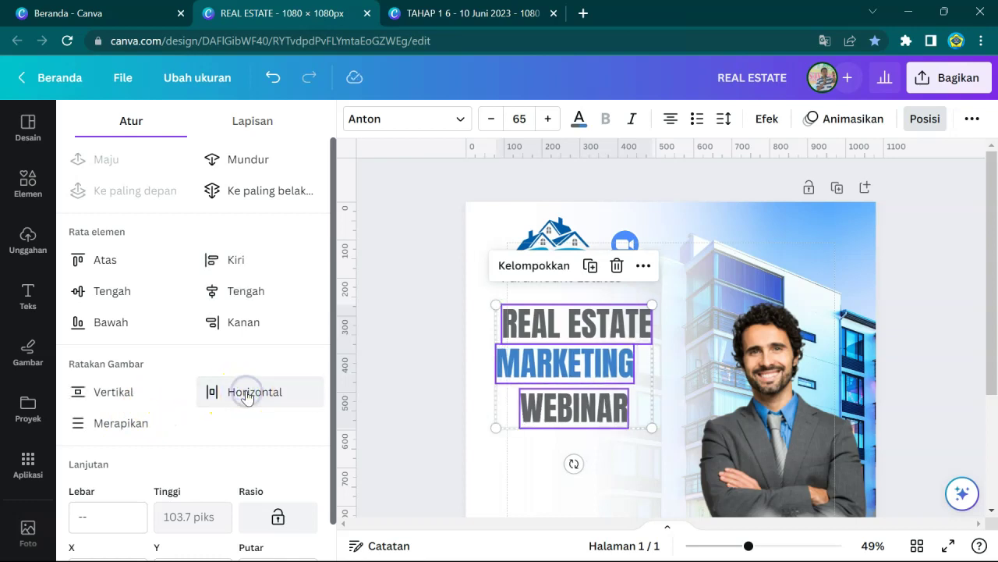
{"action": "key", "text": "ctrl+z"}
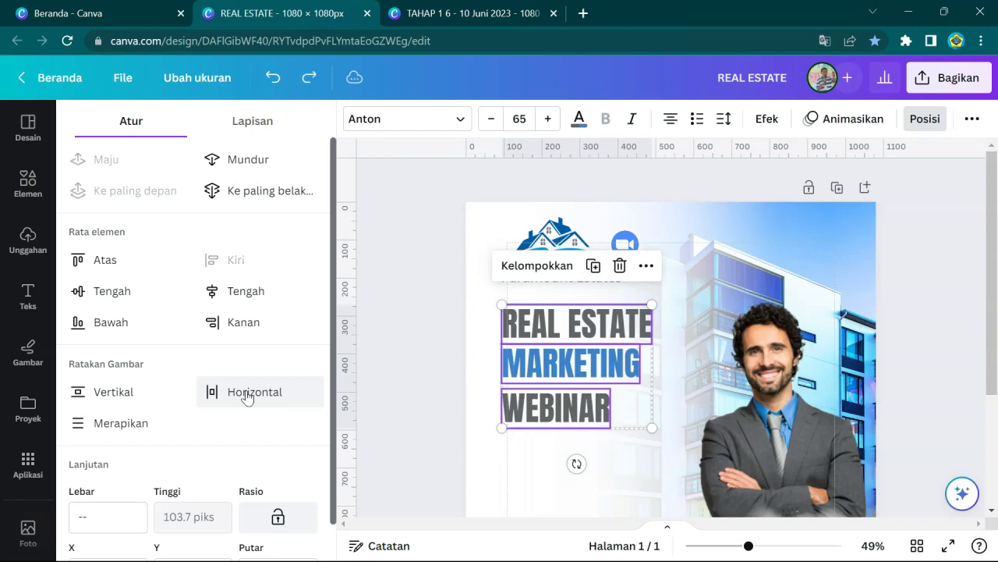
{"action": "left_click", "coordinate": [114, 392]}
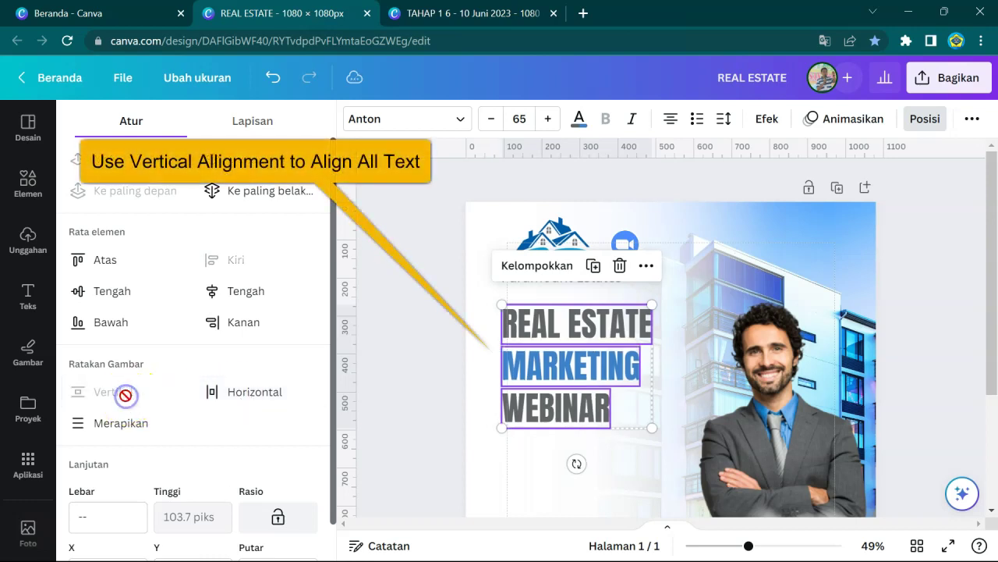
{"action": "left_click", "coordinate": [483, 397]}
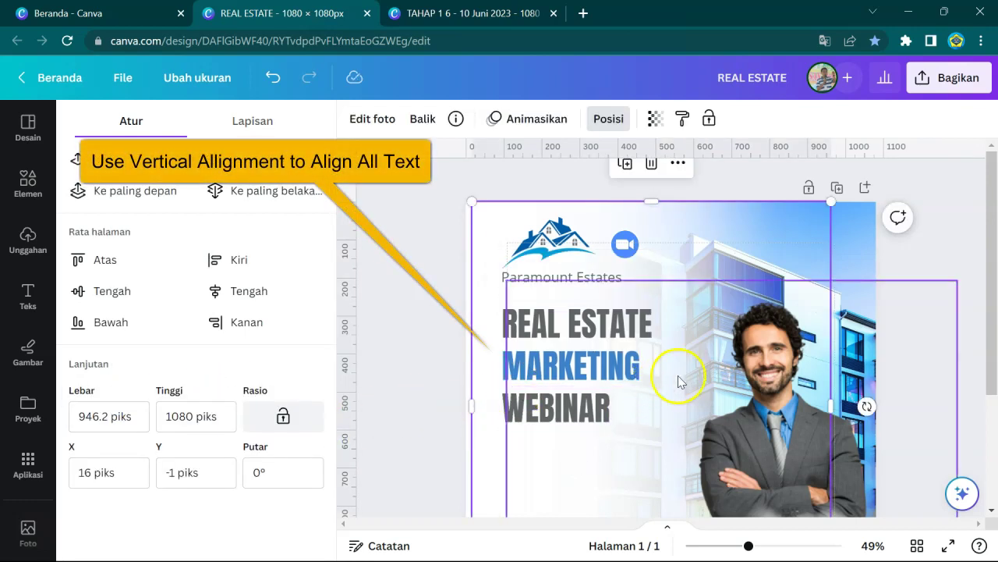
{"action": "left_click", "coordinate": [28, 181]}
{"action": "left_click", "coordinate": [184, 129]}
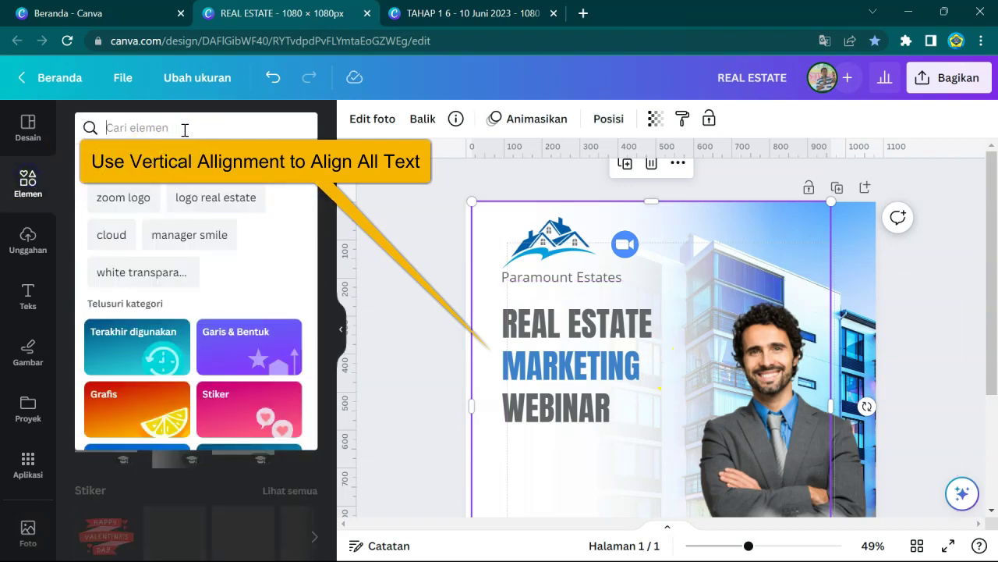